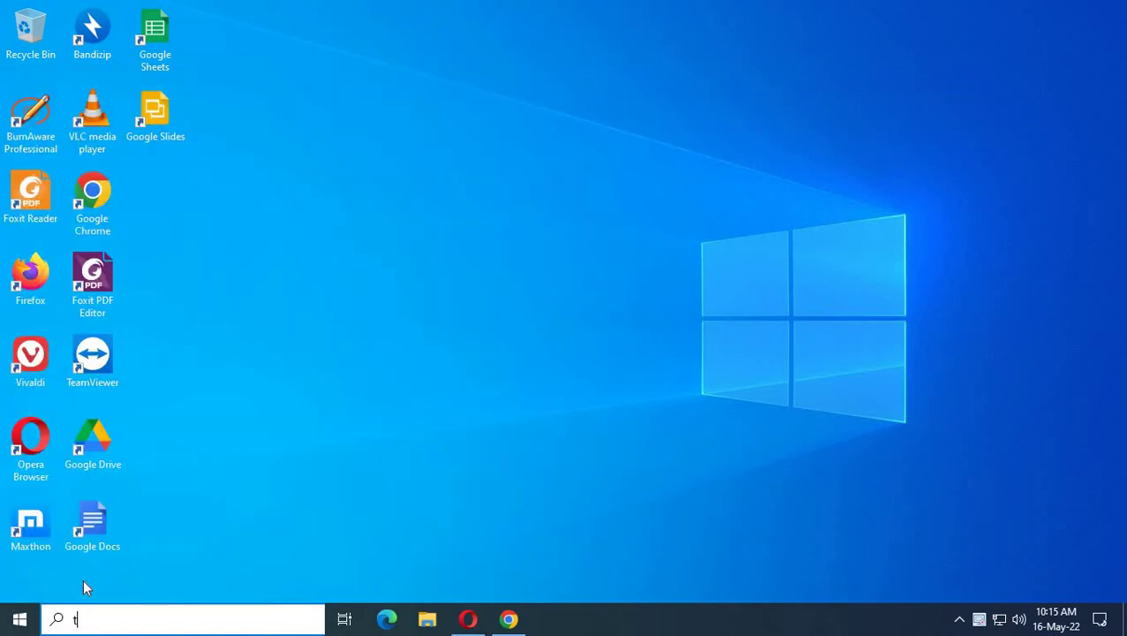
- Open the Administrator folder under C:\Windows.old\Users in File Explorer and move the window aside to reveal the desktop
{"action": "type", "text": "his"}
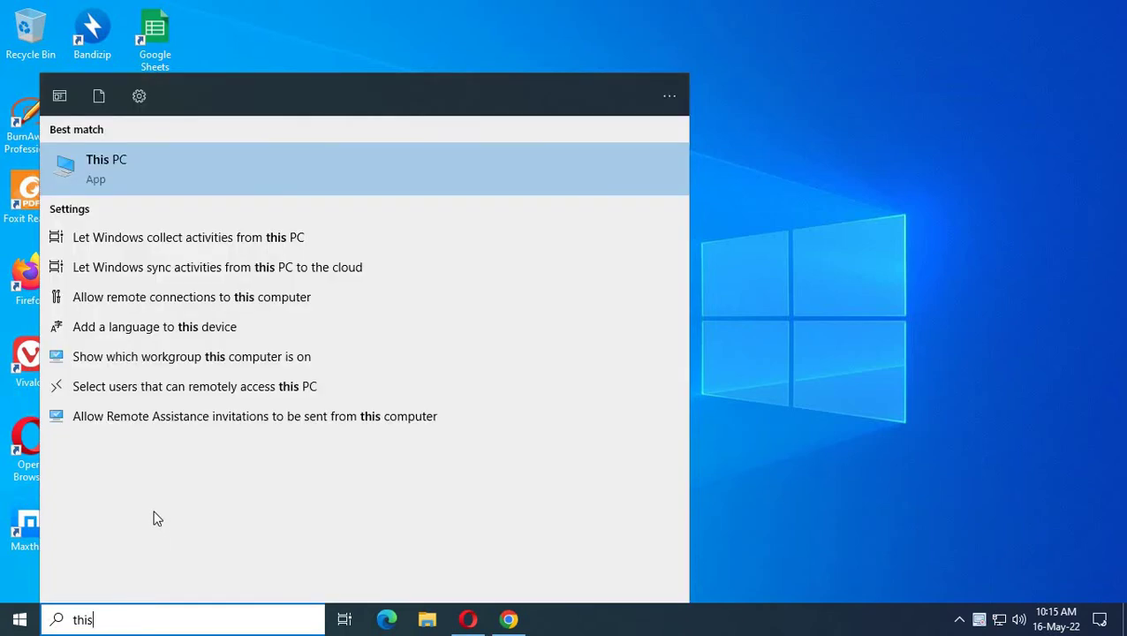
{"action": "left_click", "coordinate": [89, 168]}
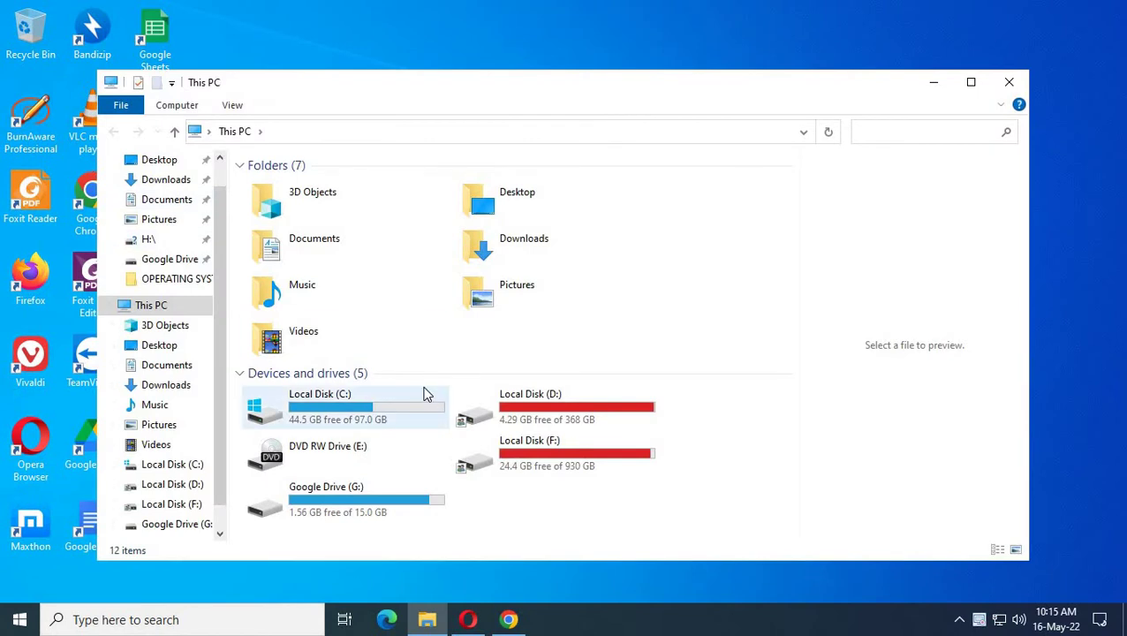
{"action": "double_click", "coordinate": [325, 415]}
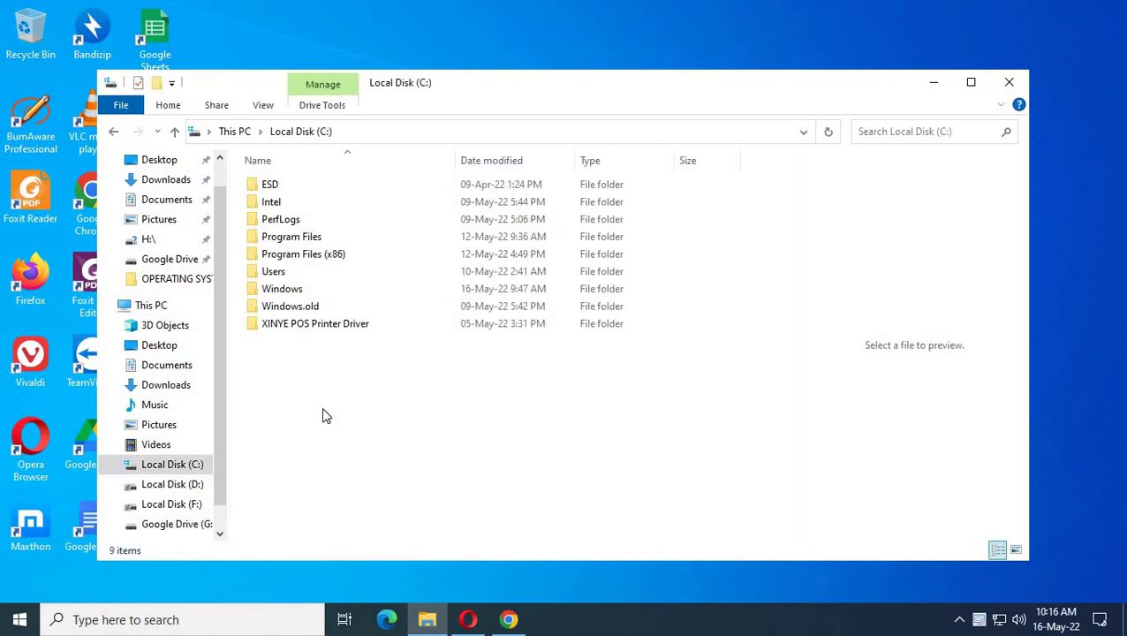
{"action": "double_click", "coordinate": [278, 307]}
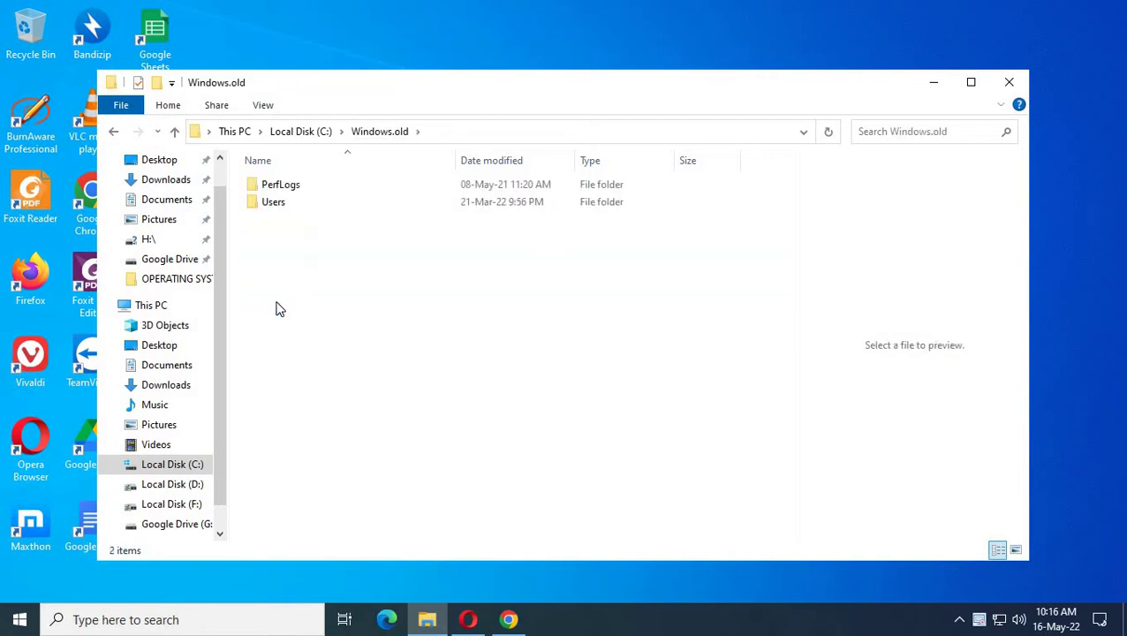
{"action": "left_click", "coordinate": [270, 203]}
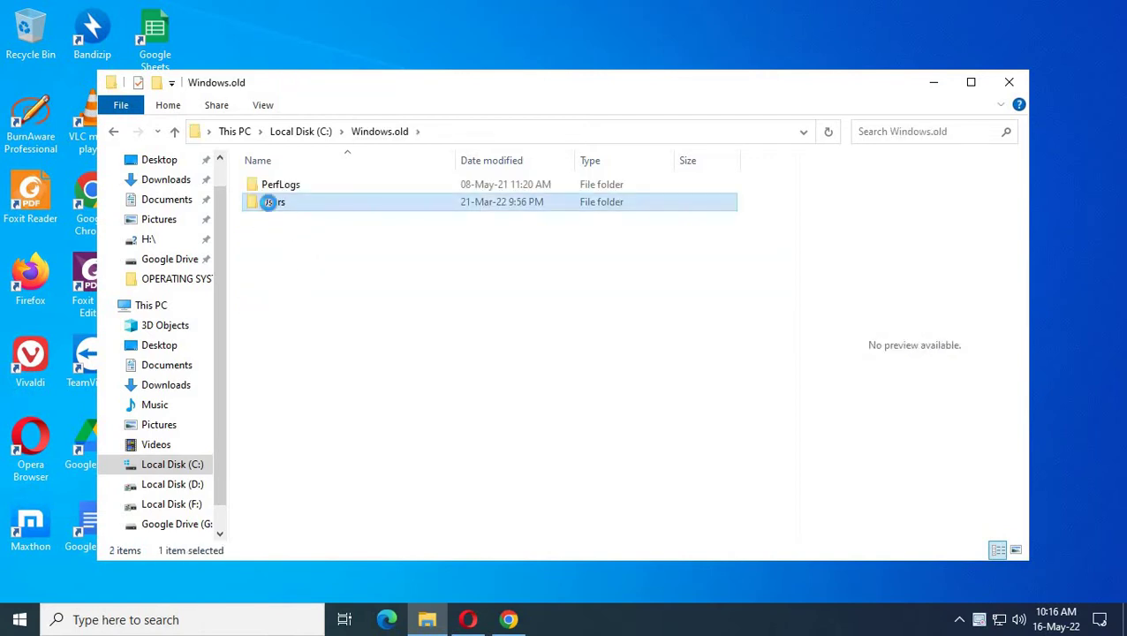
{"action": "right_click", "coordinate": [268, 203]}
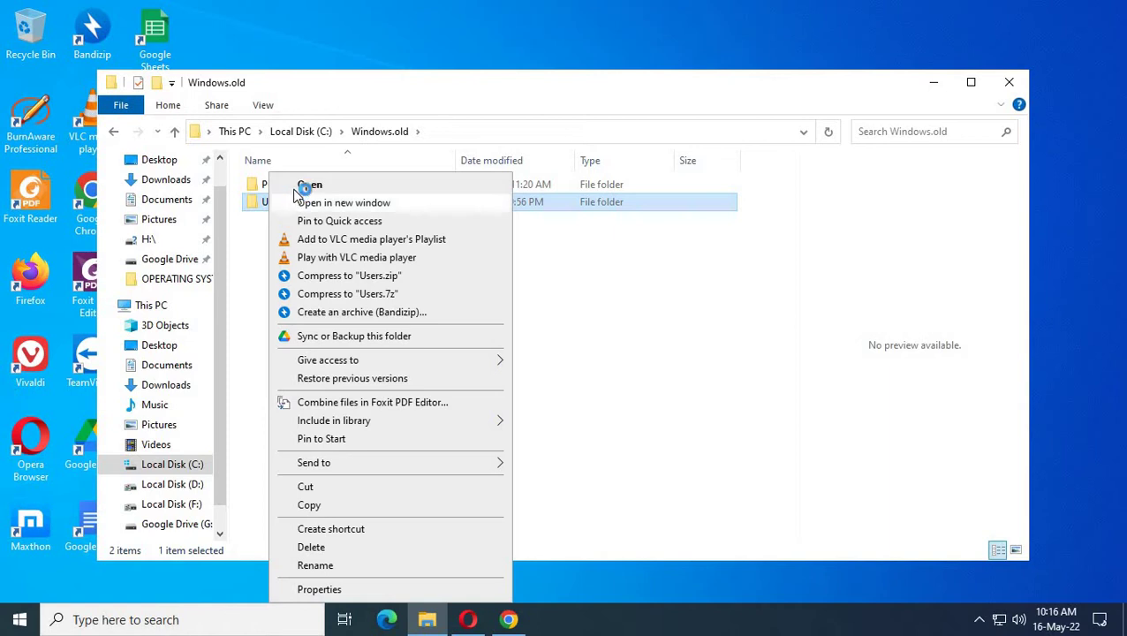
{"action": "left_click", "coordinate": [306, 184]}
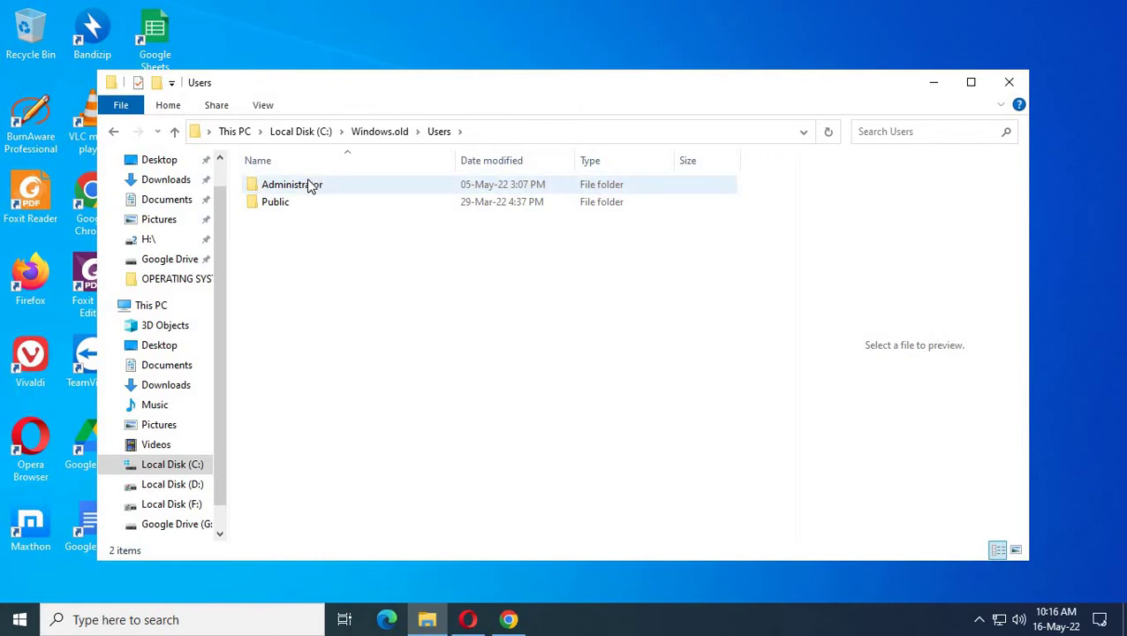
{"action": "double_click", "coordinate": [309, 185]}
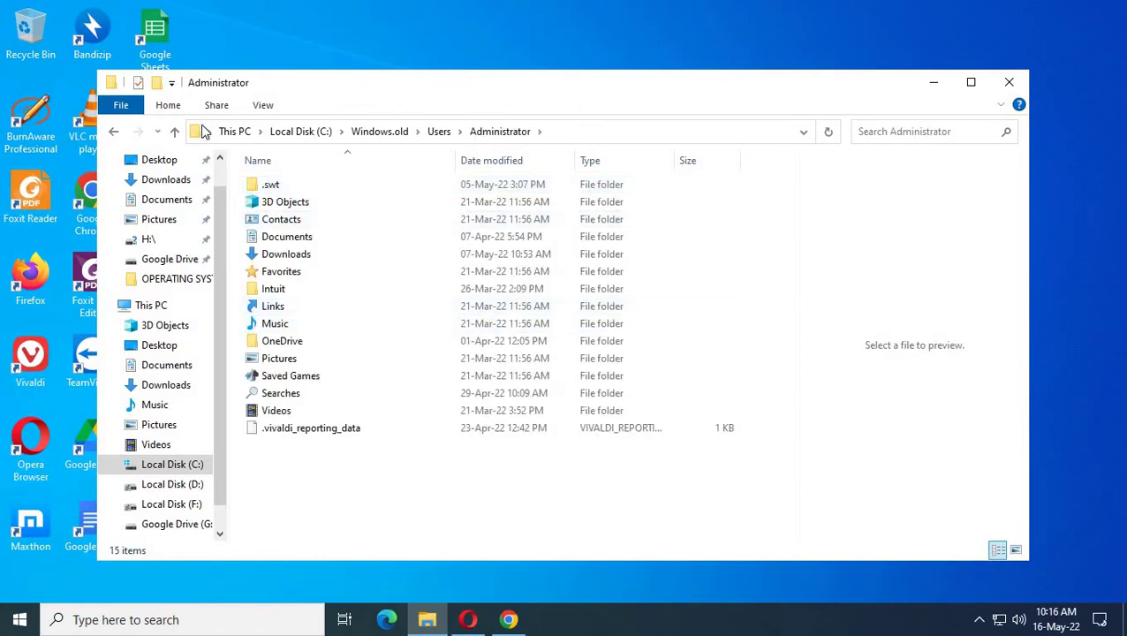
{"action": "left_click_drag", "start_coordinate": [310, 83], "coordinate": [572, 84]}
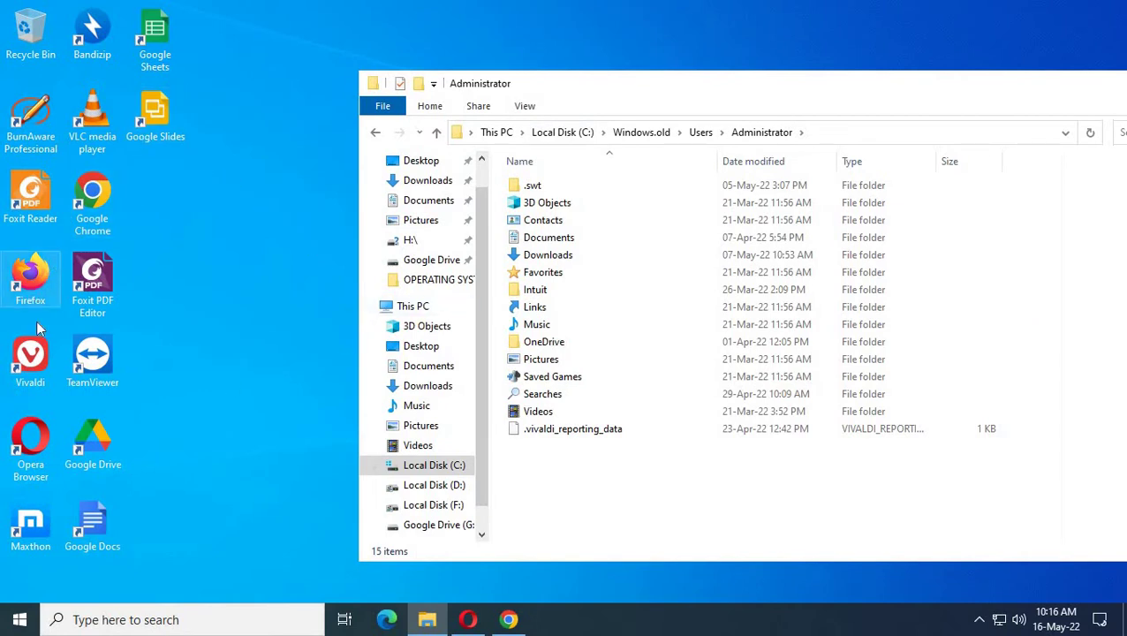
- Examine the contents of the Downloads and Documents folders in the Windows.old Administrator profile
{"action": "double_click", "coordinate": [545, 256]}
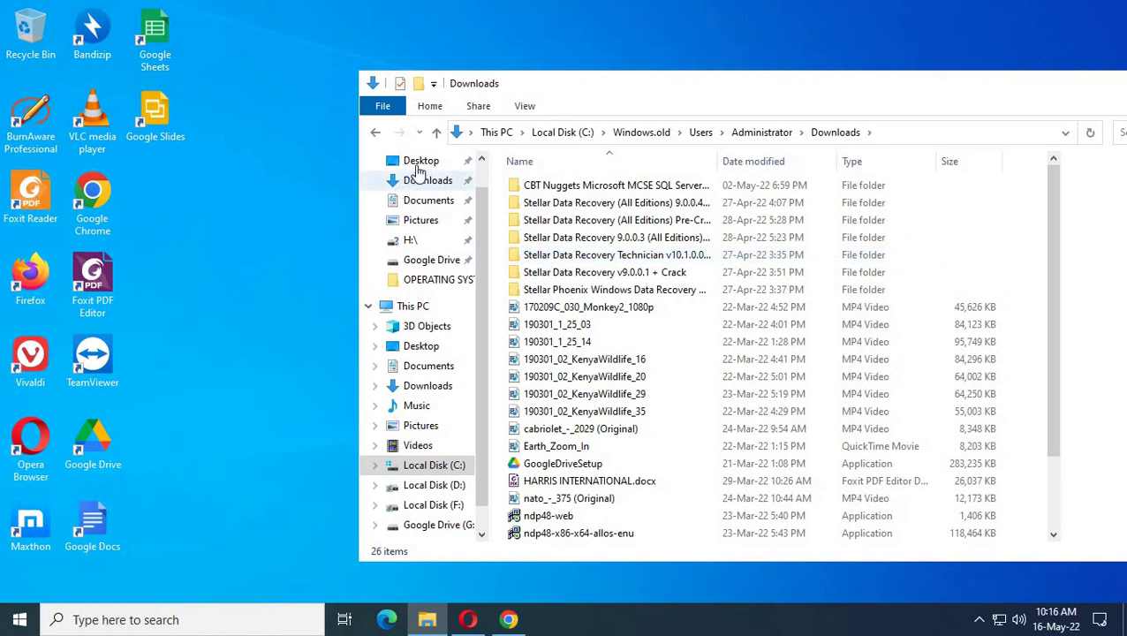
{"action": "left_click", "coordinate": [375, 133]}
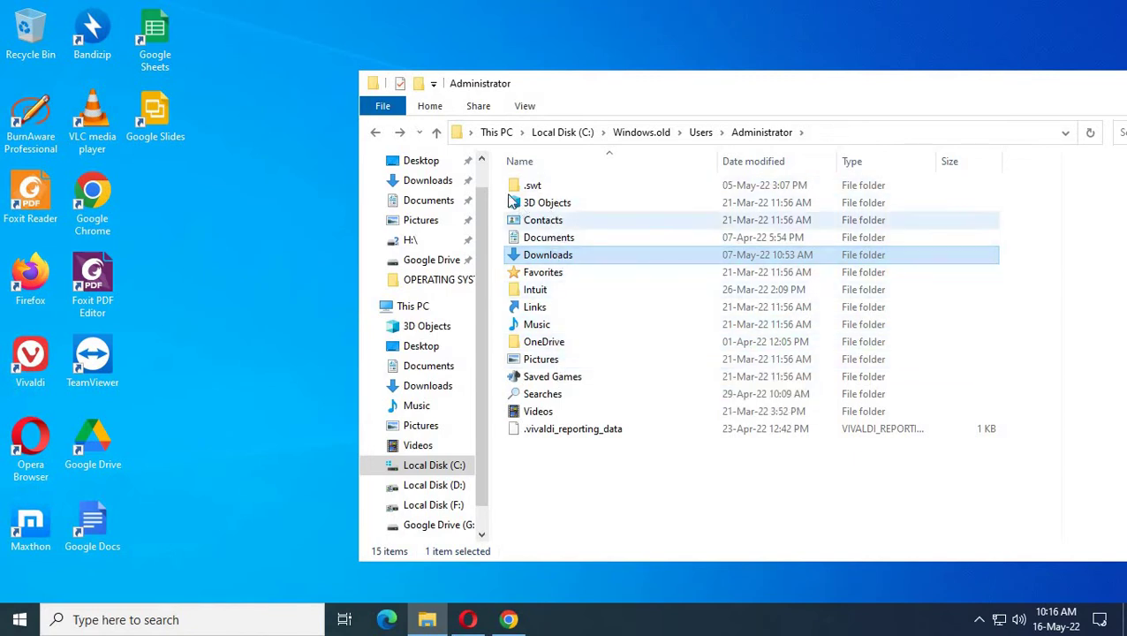
{"action": "double_click", "coordinate": [533, 241]}
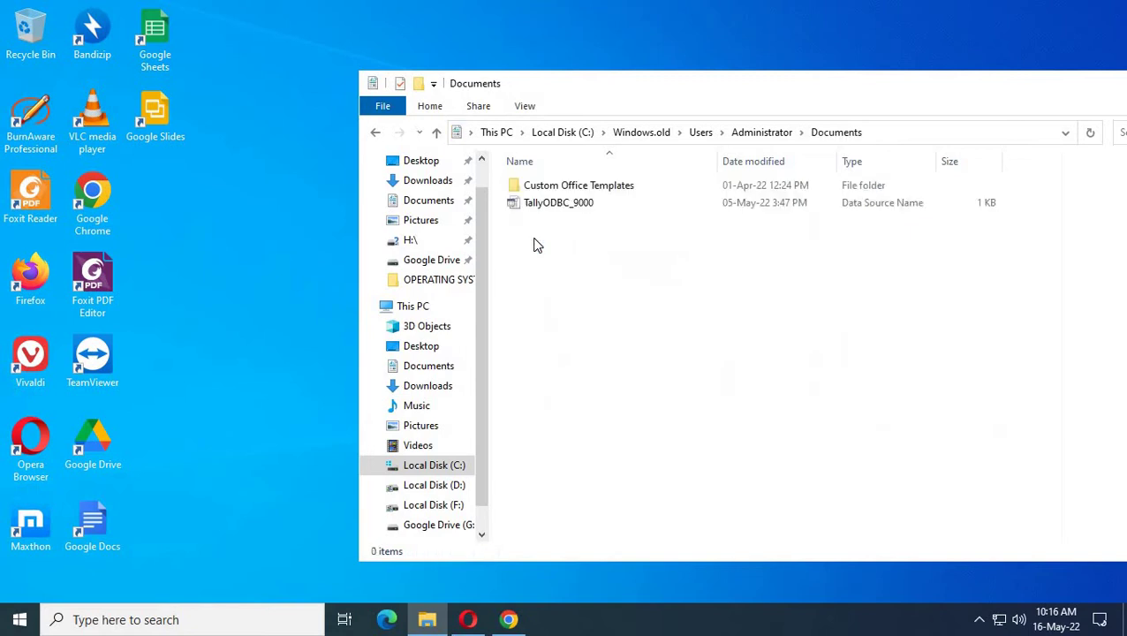
{"action": "left_click", "coordinate": [376, 133]}
{"action": "left_click", "coordinate": [377, 133]}
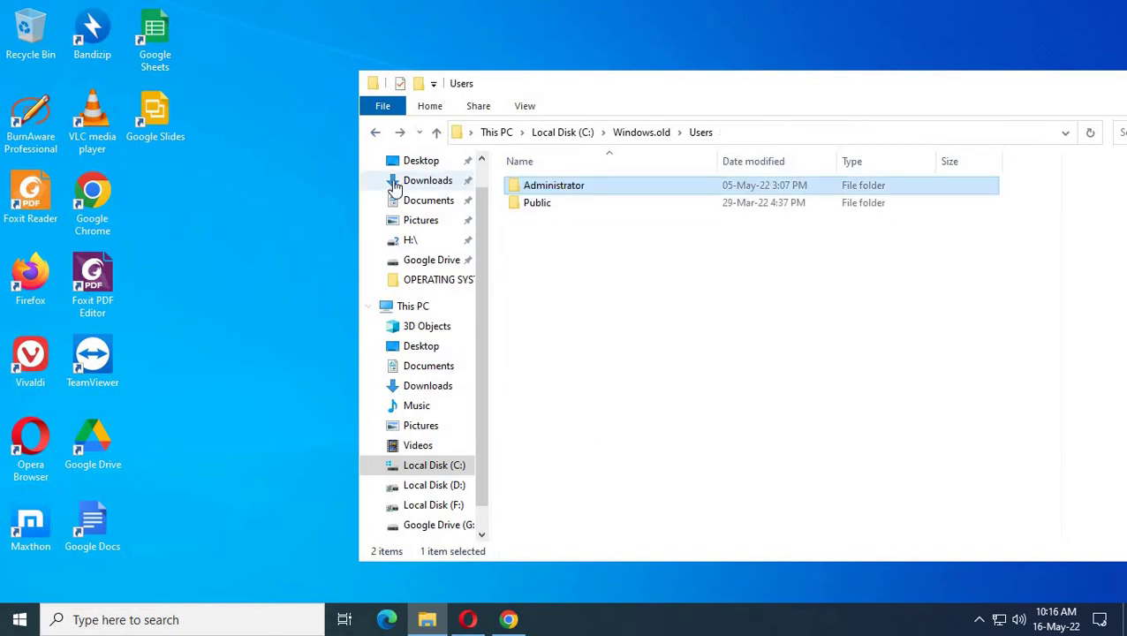
{"action": "double_click", "coordinate": [519, 187]}
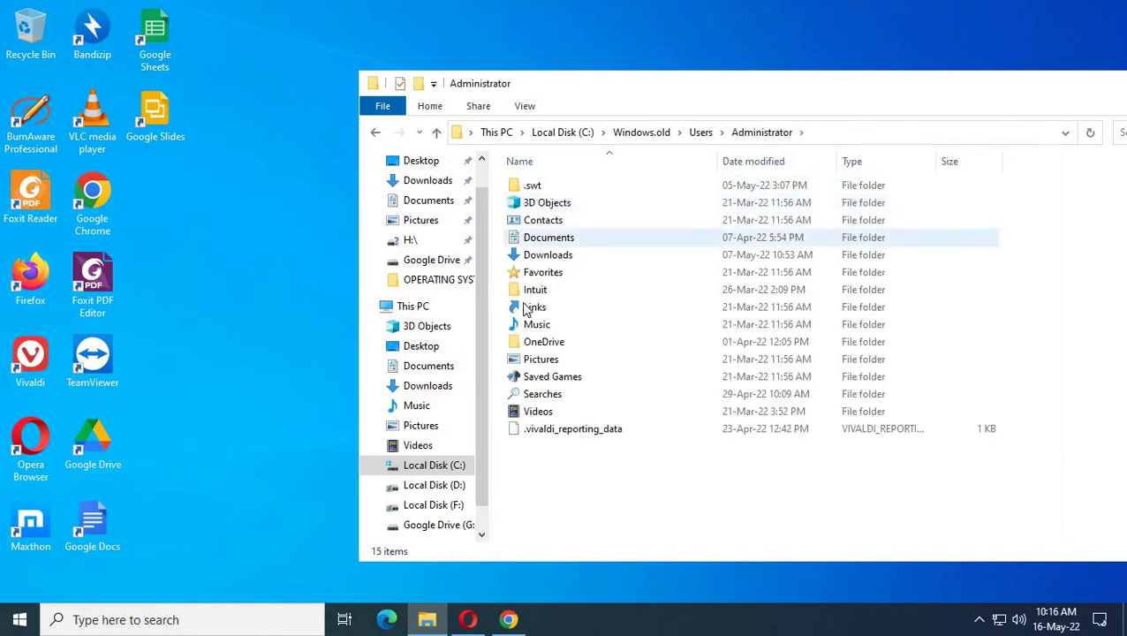
{"action": "double_click", "coordinate": [545, 257]}
{"action": "scroll", "coordinate": [586, 332], "scroll_direction": "down", "scroll_amount": 2}
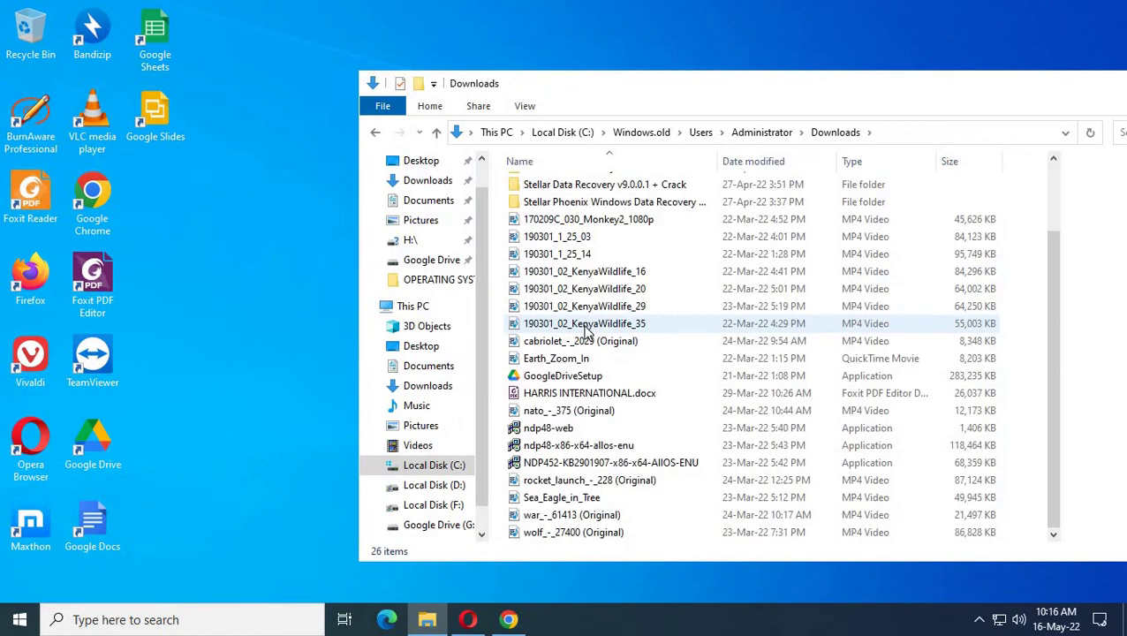
{"action": "scroll", "coordinate": [587, 329], "scroll_direction": "up", "scroll_amount": 2}
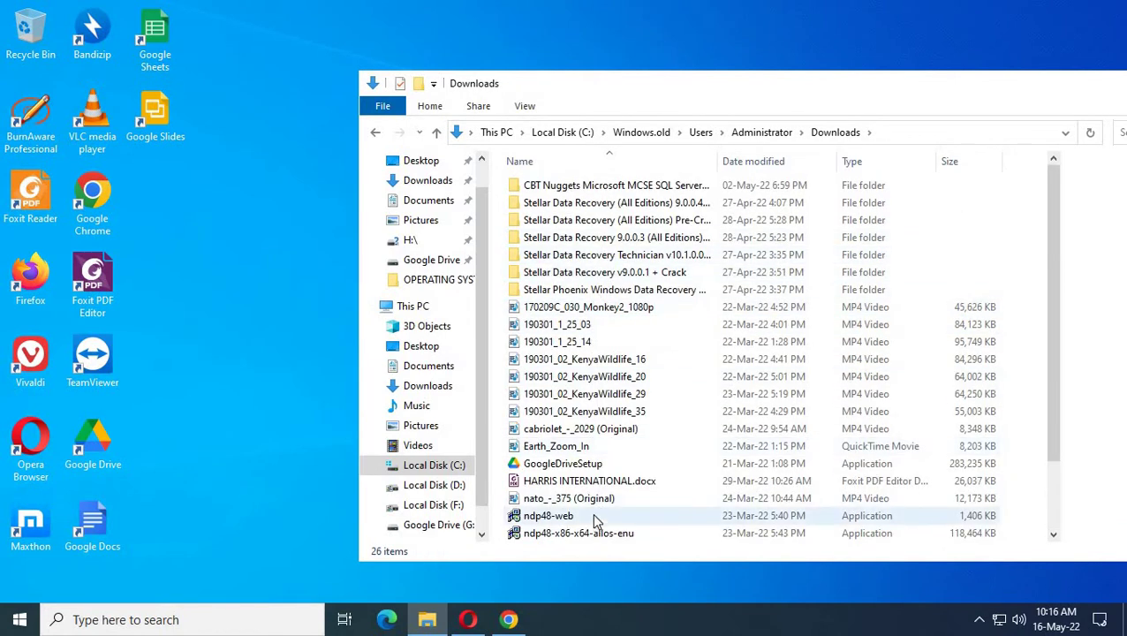
{"action": "scroll", "coordinate": [594, 520], "scroll_direction": "down", "scroll_amount": 2}
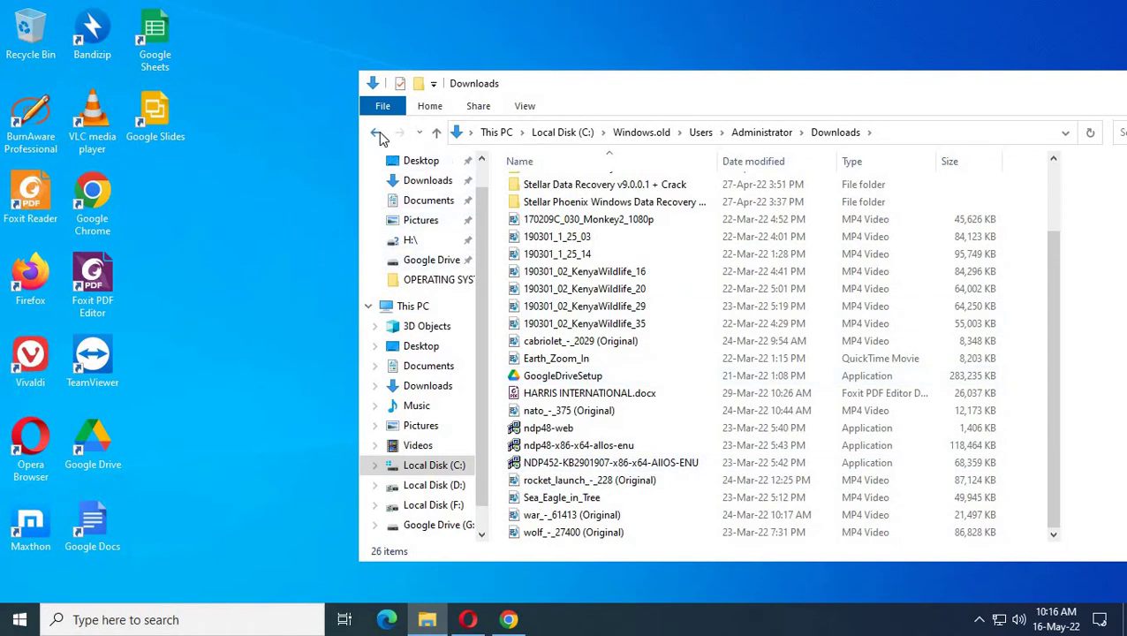
- Cut all the items inside the Administrator folder of Windows.old\Users
{"action": "left_click", "coordinate": [377, 132]}
{"action": "left_click", "coordinate": [378, 133]}
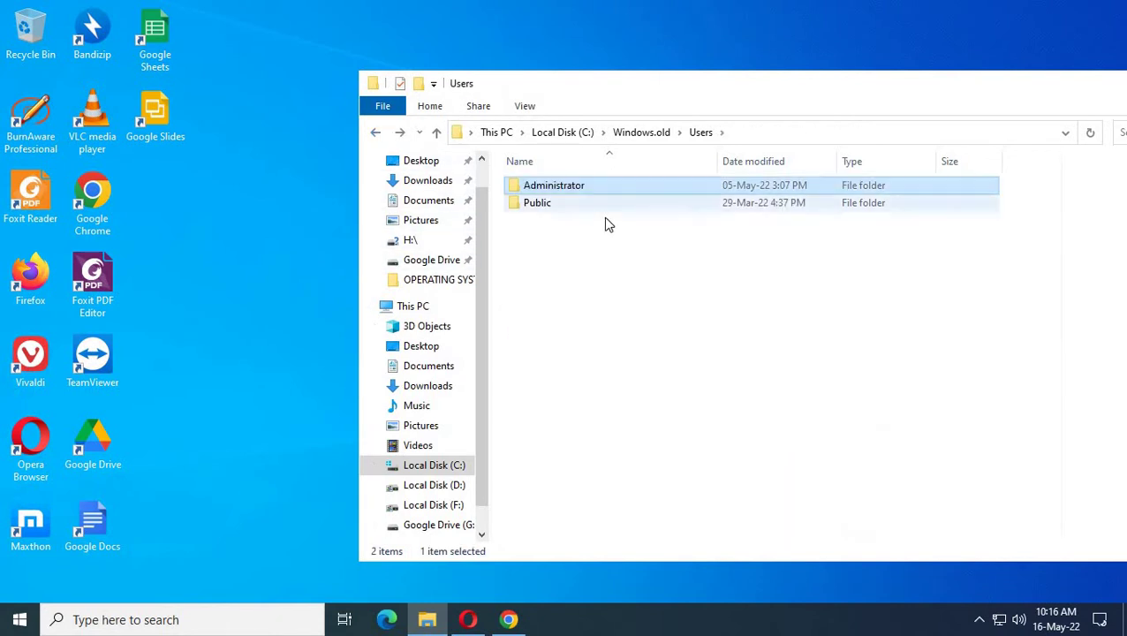
{"action": "double_click", "coordinate": [566, 188]}
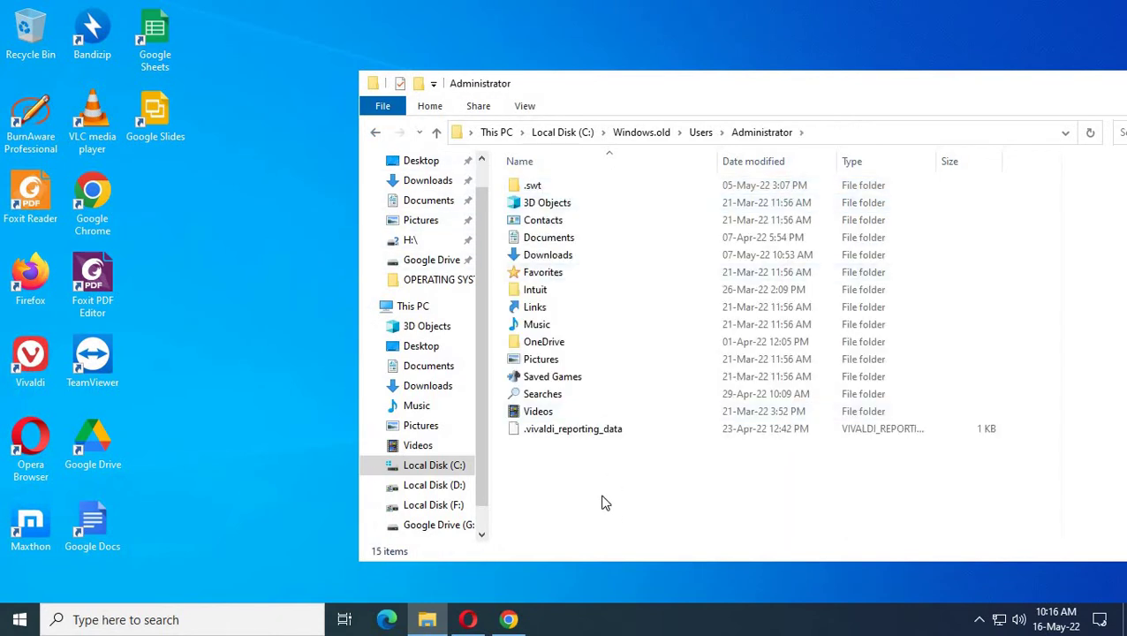
{"action": "left_click_drag", "start_coordinate": [605, 488], "coordinate": [500, 168]}
{"action": "right_click", "coordinate": [535, 255]}
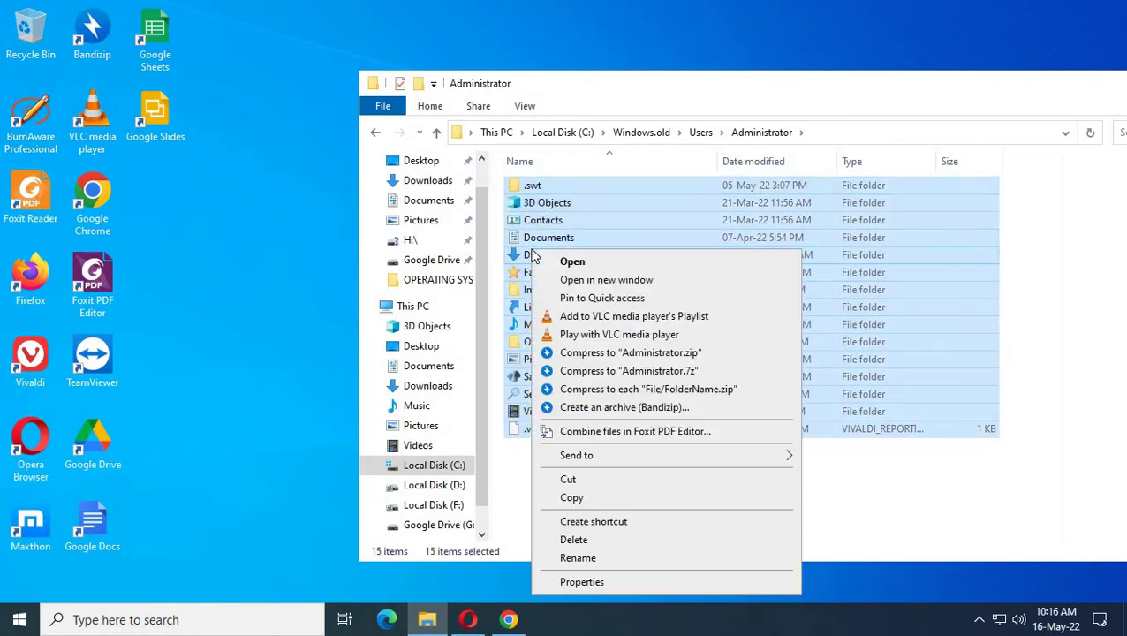
{"action": "left_click", "coordinate": [568, 480]}
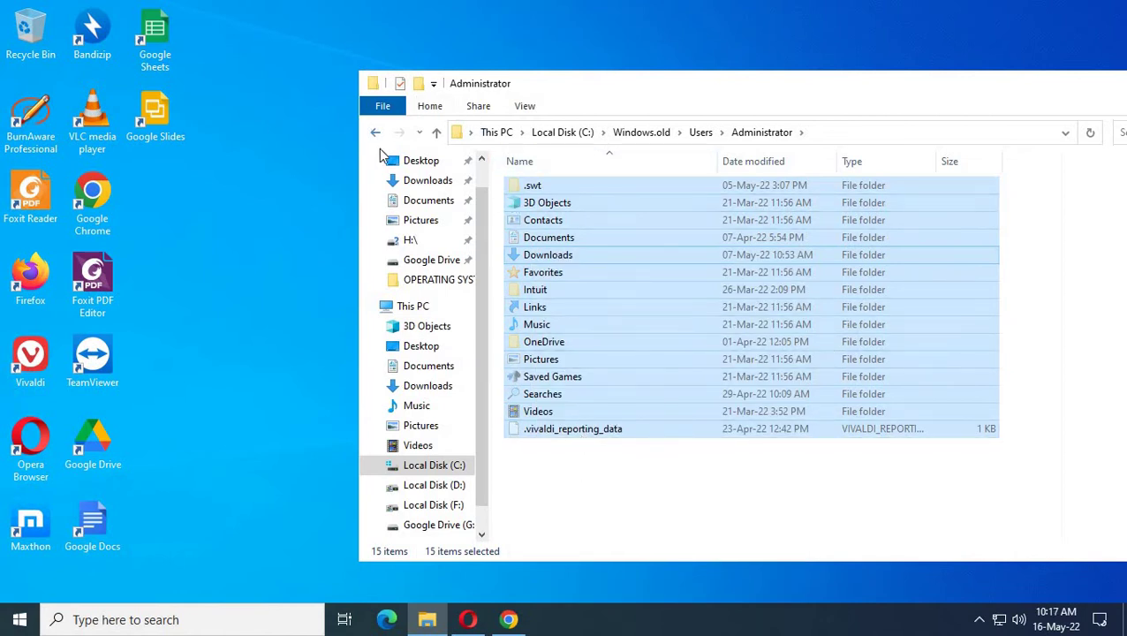
- Go back to This PC and close the File Explorer window
{"action": "left_click", "coordinate": [376, 133]}
{"action": "left_click", "coordinate": [376, 133]}
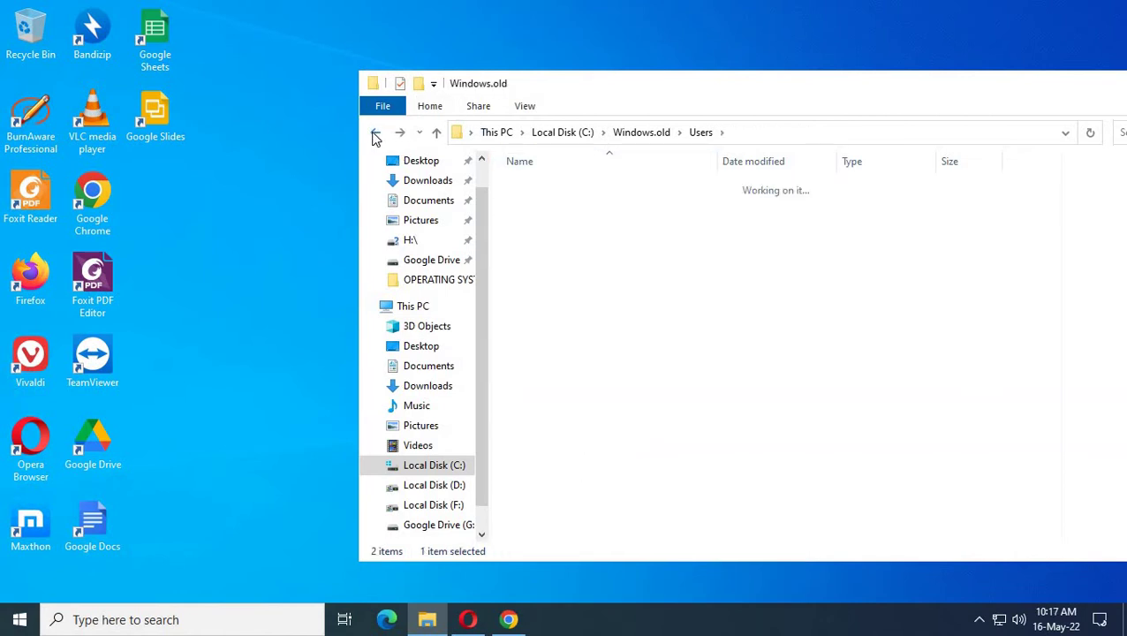
{"action": "left_click", "coordinate": [375, 132]}
{"action": "left_click", "coordinate": [376, 133]}
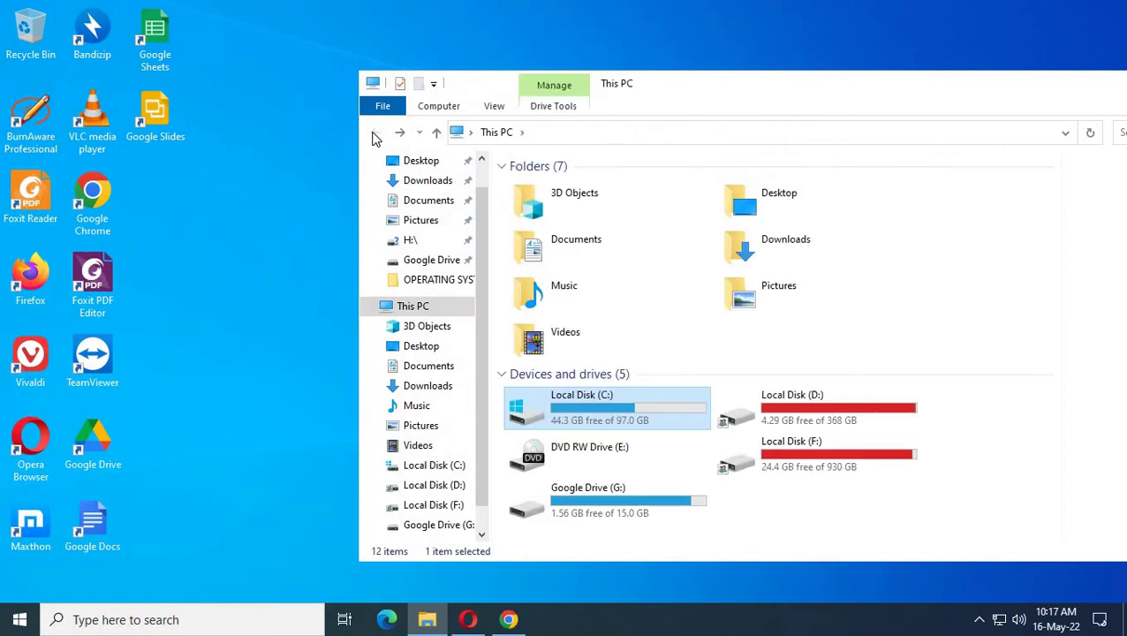
{"action": "left_click_drag", "start_coordinate": [1059, 92], "coordinate": [823, 53]}
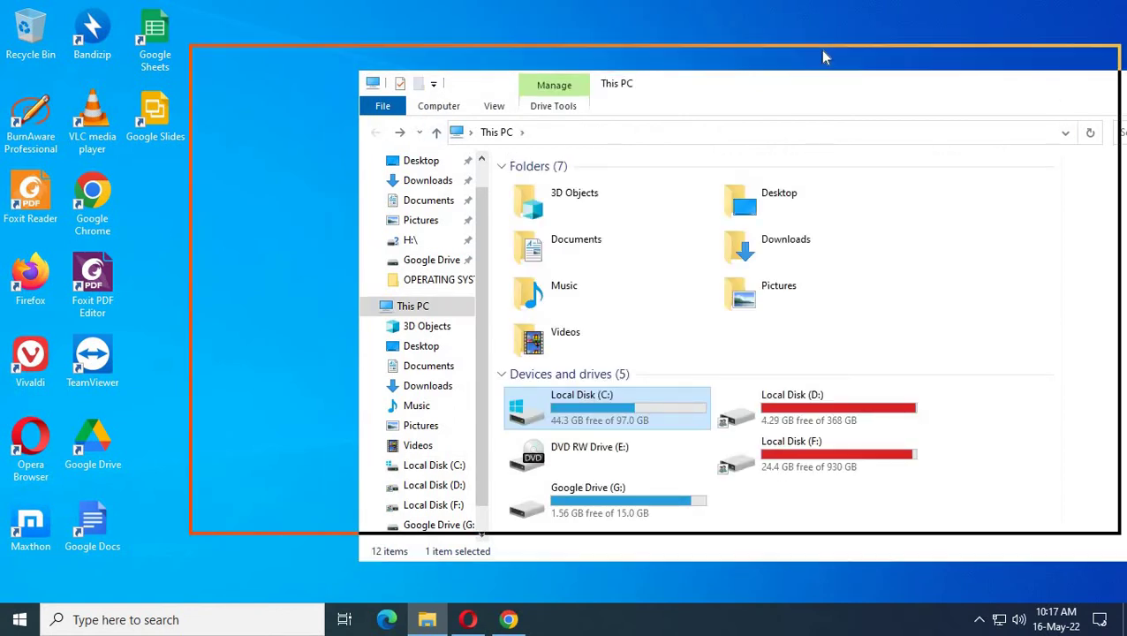
{"action": "left_click", "coordinate": [1032, 46]}
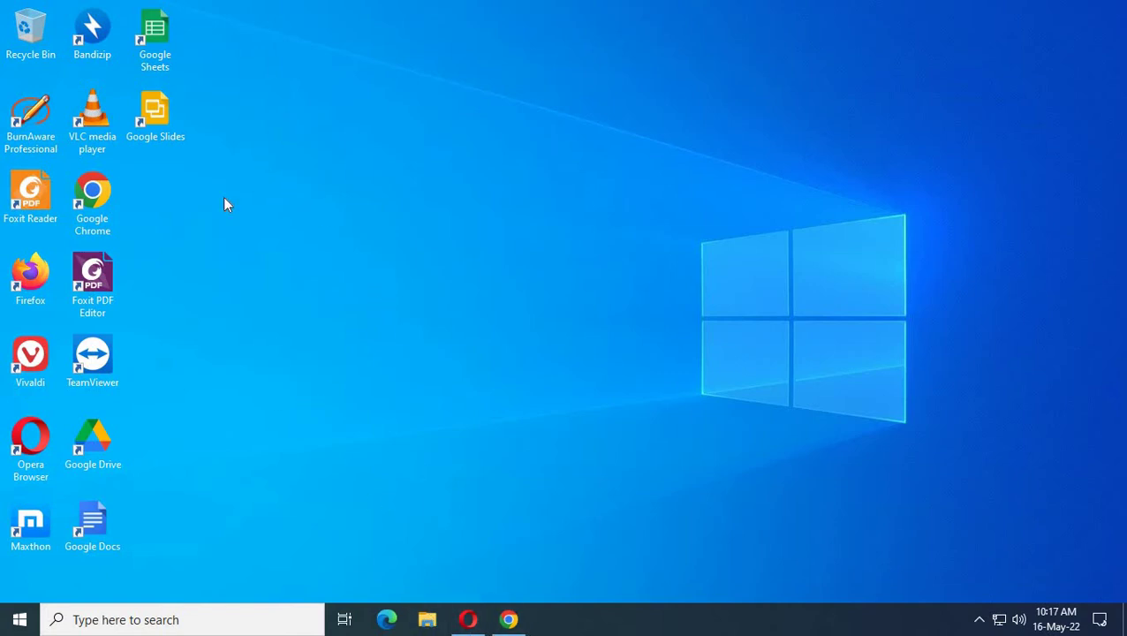
{"action": "right_click", "coordinate": [282, 99]}
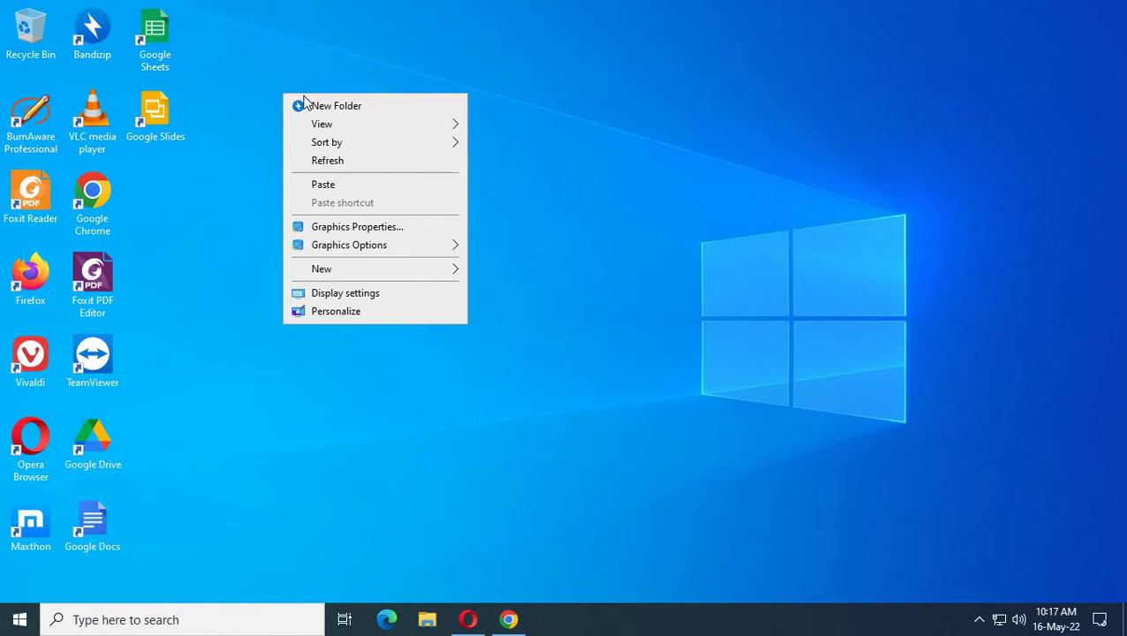
{"action": "left_click", "coordinate": [343, 314]}
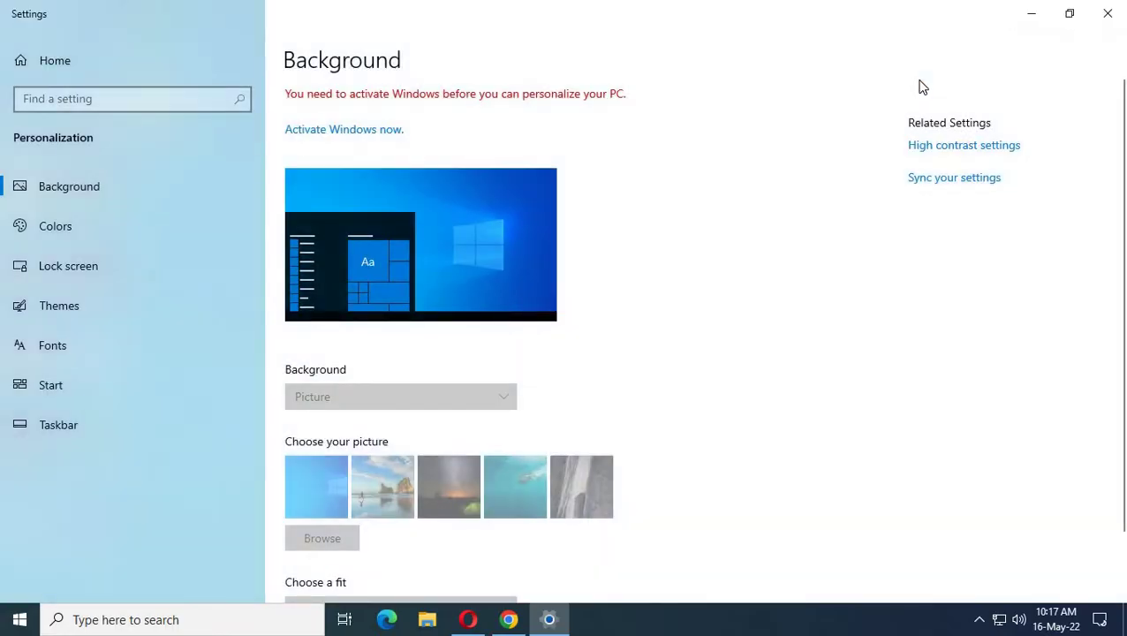
{"action": "left_click", "coordinate": [1108, 13]}
{"action": "right_click", "coordinate": [572, 62]}
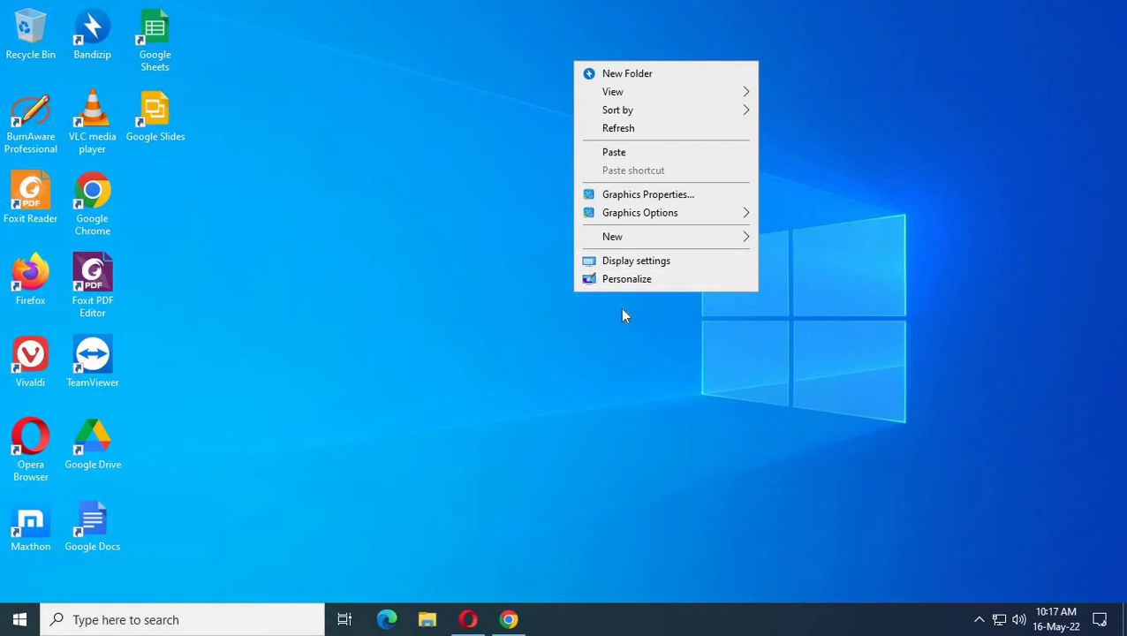
{"action": "left_click", "coordinate": [539, 324]}
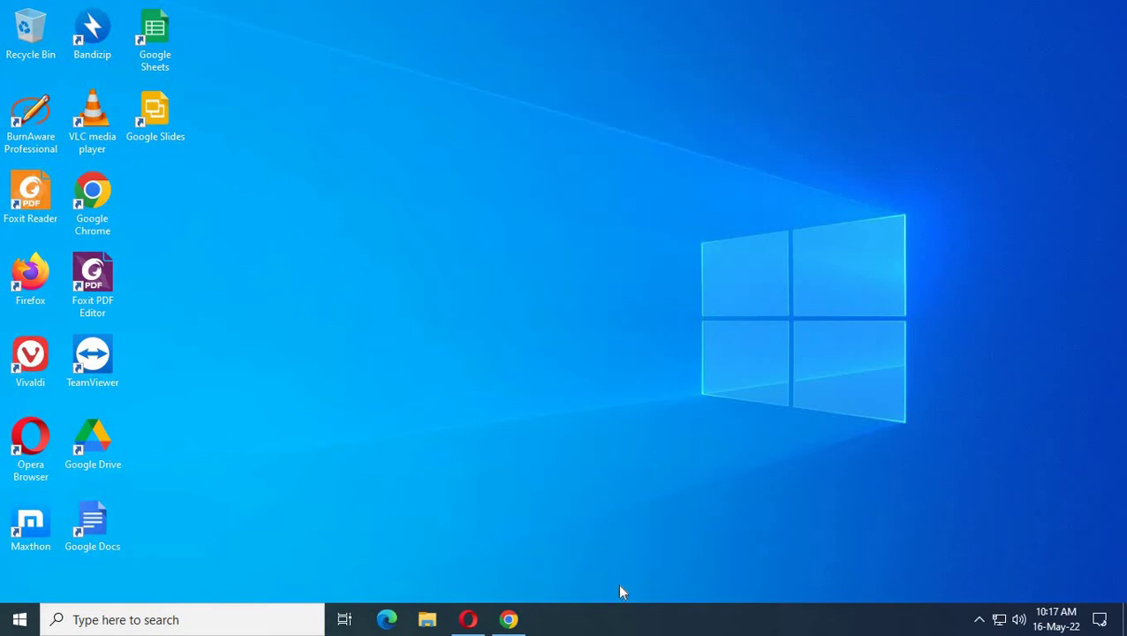
- Open the current Windows installation's Administrator user folder in a new File Explorer window
{"action": "left_click", "coordinate": [427, 620]}
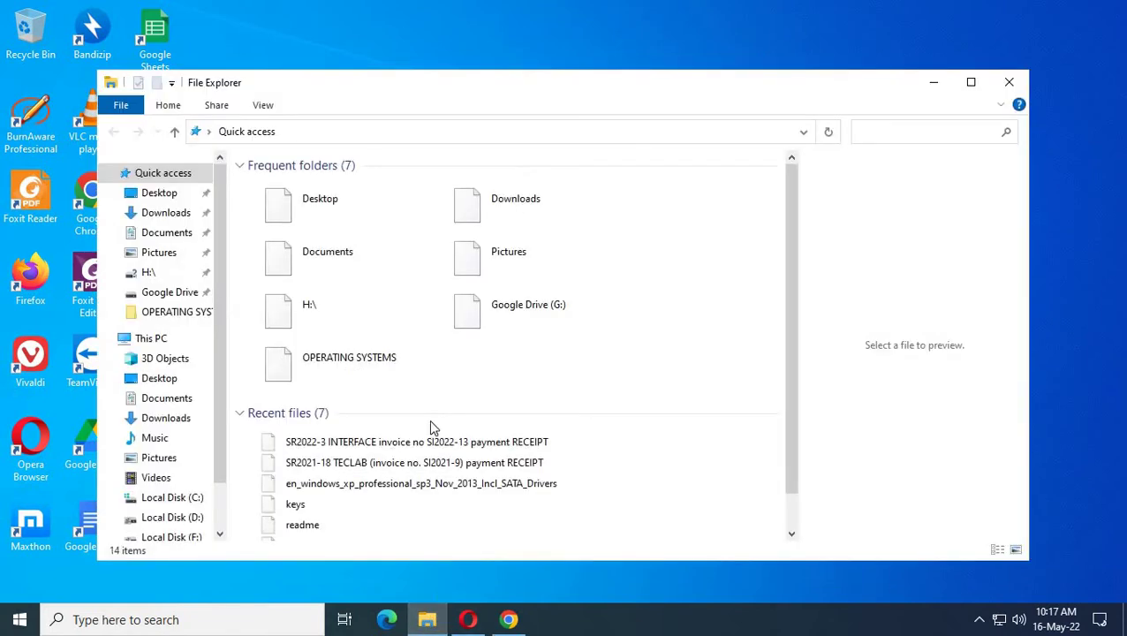
{"action": "left_click", "coordinate": [176, 134]}
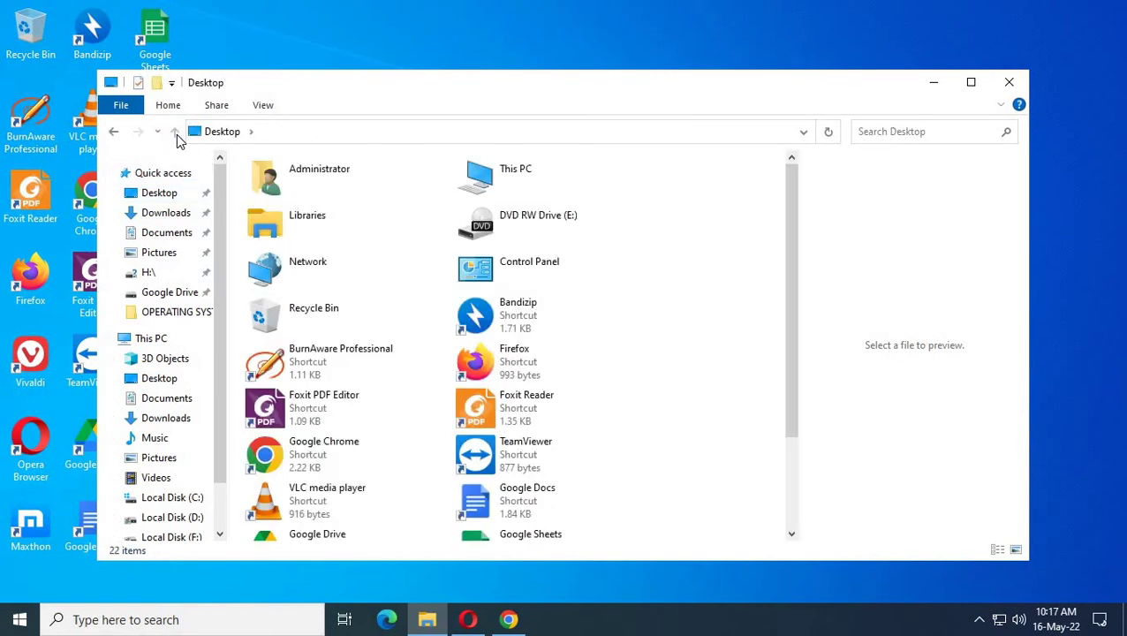
{"action": "left_click", "coordinate": [308, 180]}
{"action": "double_click", "coordinate": [308, 180]}
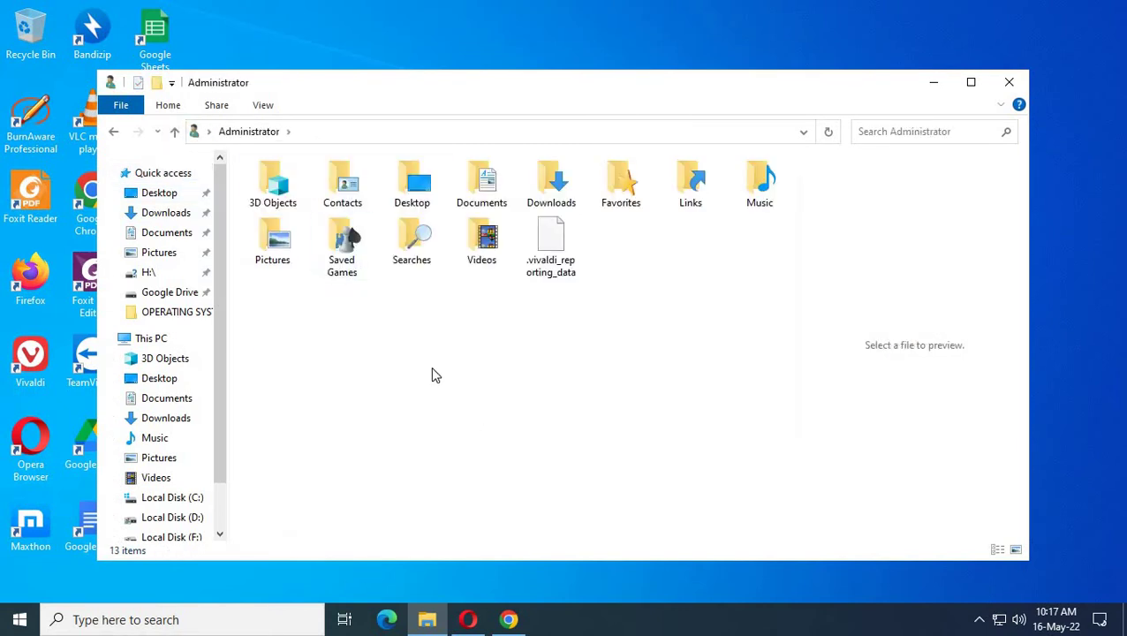
- Paste the cut items into the current Administrator folder, skipping the files with the same names
{"action": "right_click", "coordinate": [401, 336]}
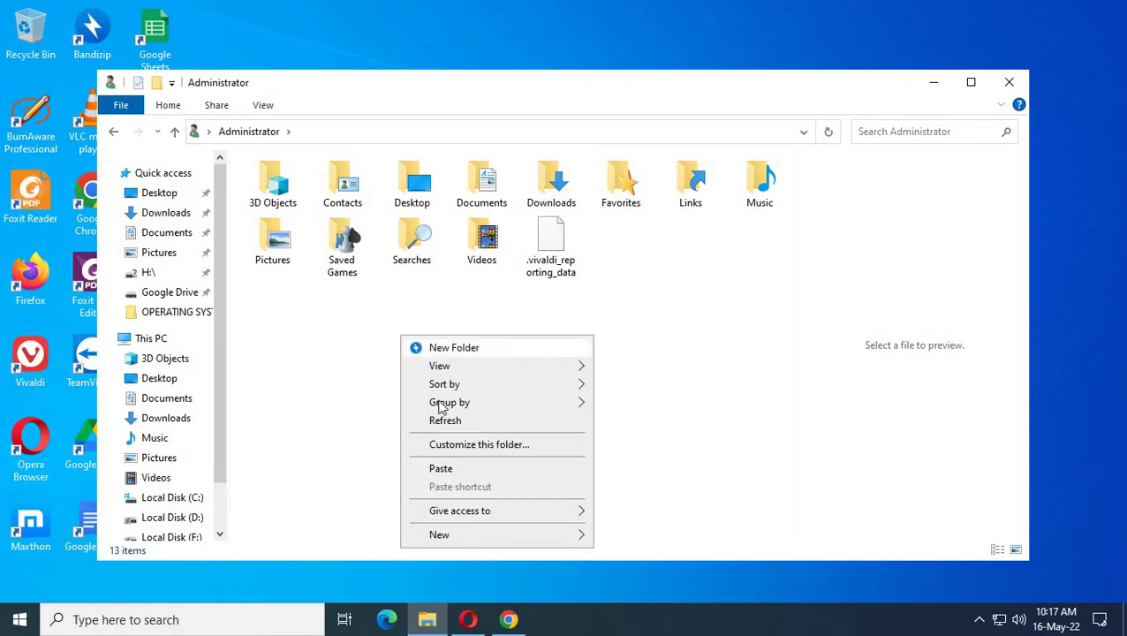
{"action": "left_click", "coordinate": [442, 468]}
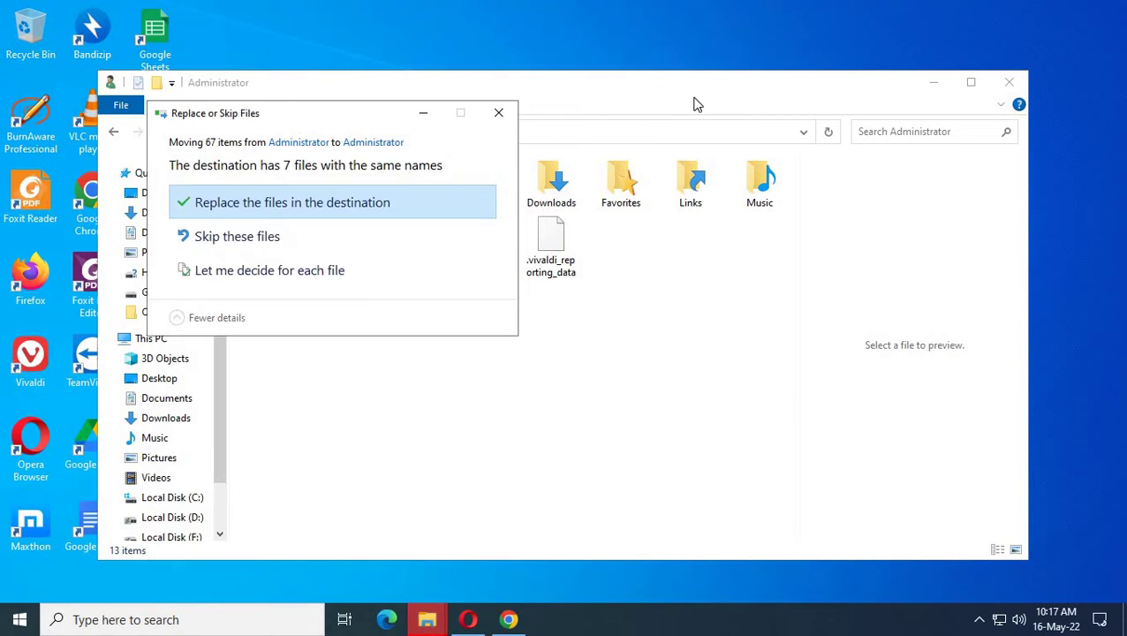
{"action": "left_click", "coordinate": [220, 244]}
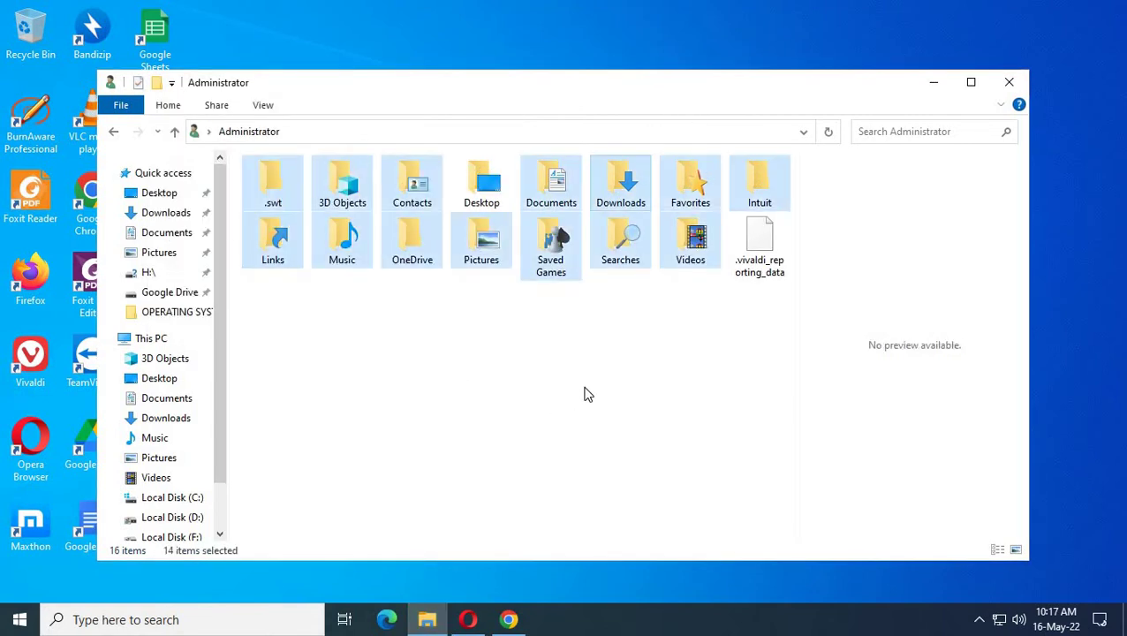
- Close the Administrator folder window and refresh the desktop
{"action": "left_click", "coordinate": [571, 374]}
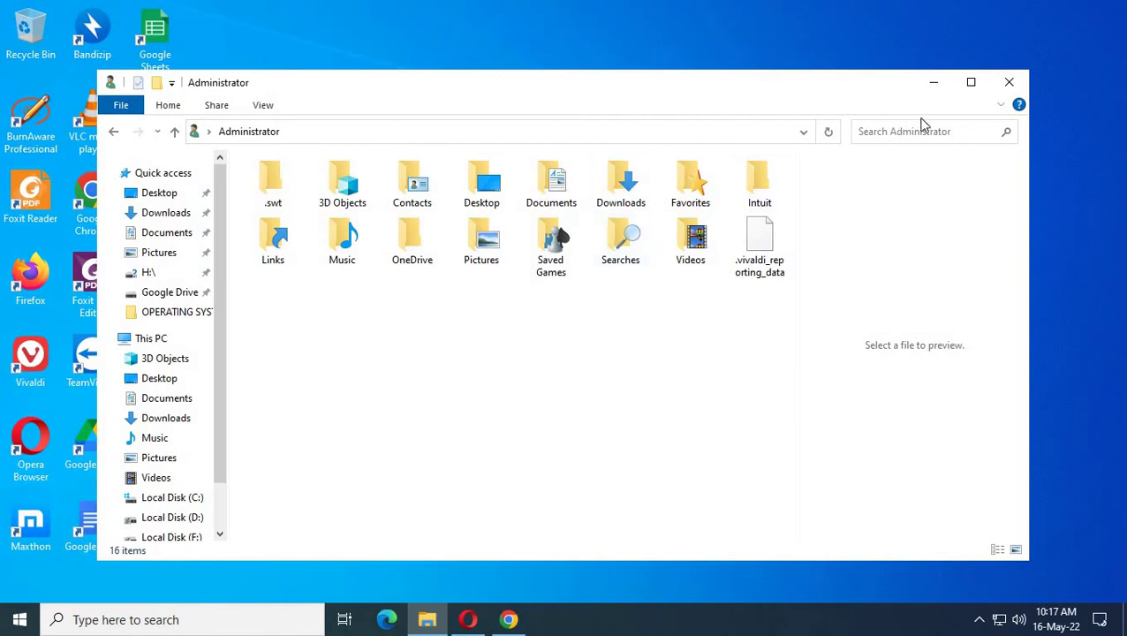
{"action": "left_click", "coordinate": [1009, 82]}
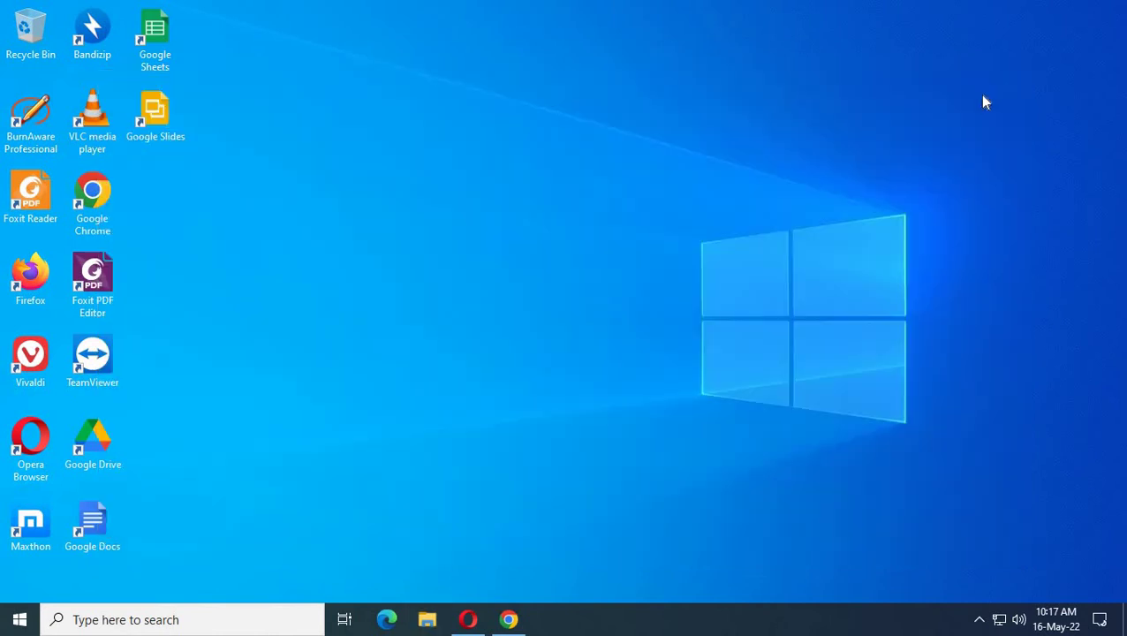
{"action": "right_click", "coordinate": [399, 187]}
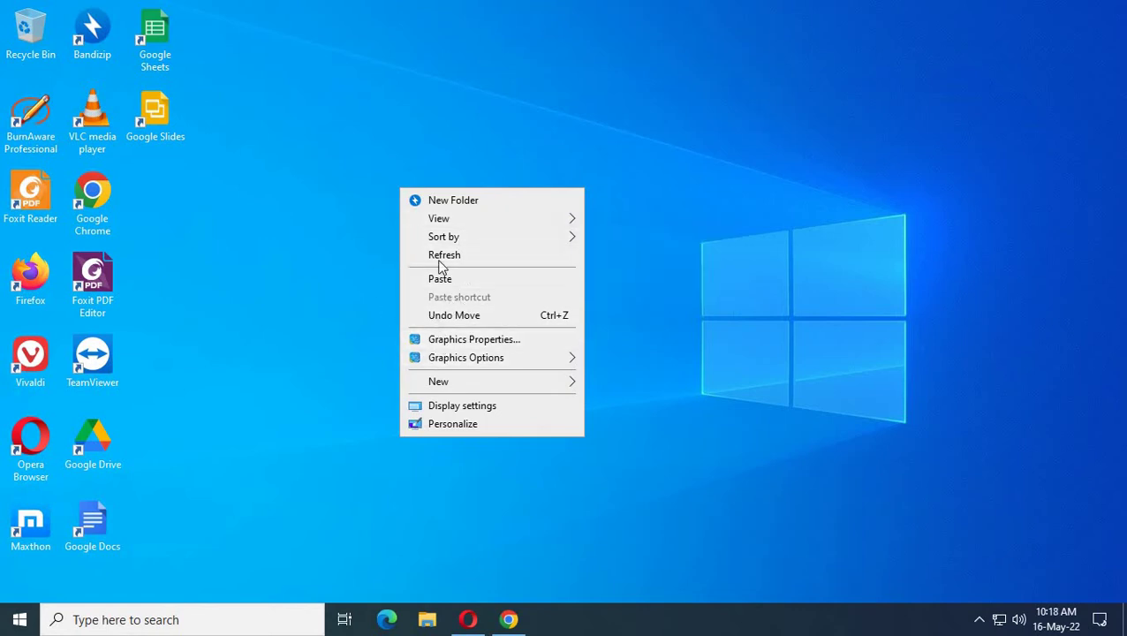
{"action": "left_click", "coordinate": [444, 256]}
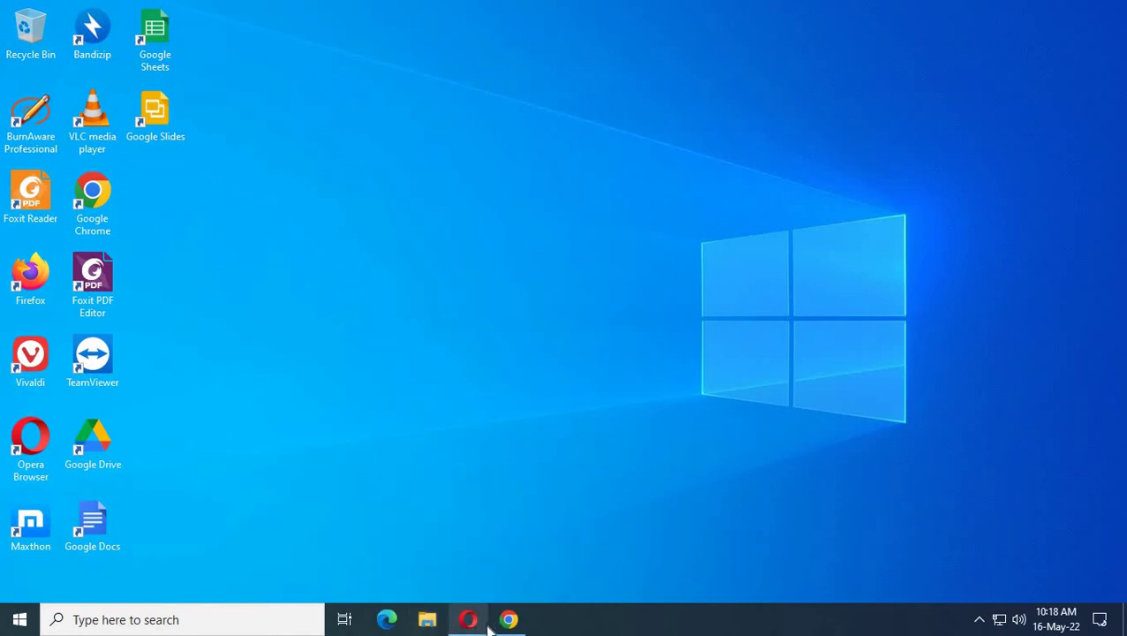
- Open This PC in File Explorer, look through Local Disk (F:) and return to This PC
{"action": "left_click", "coordinate": [427, 621]}
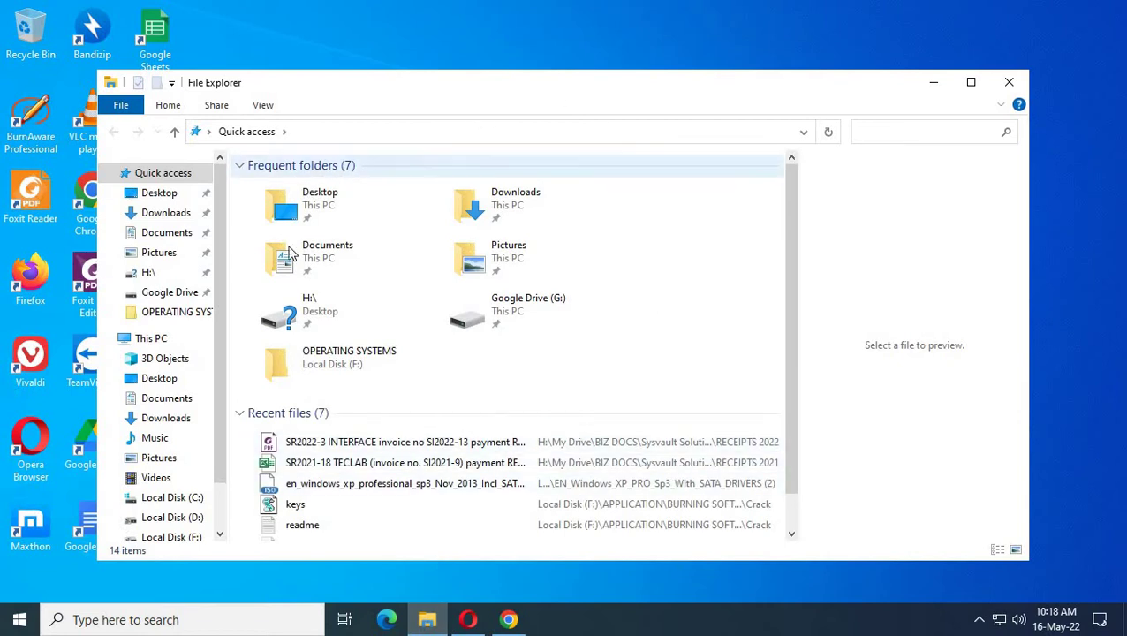
{"action": "left_click", "coordinate": [152, 338]}
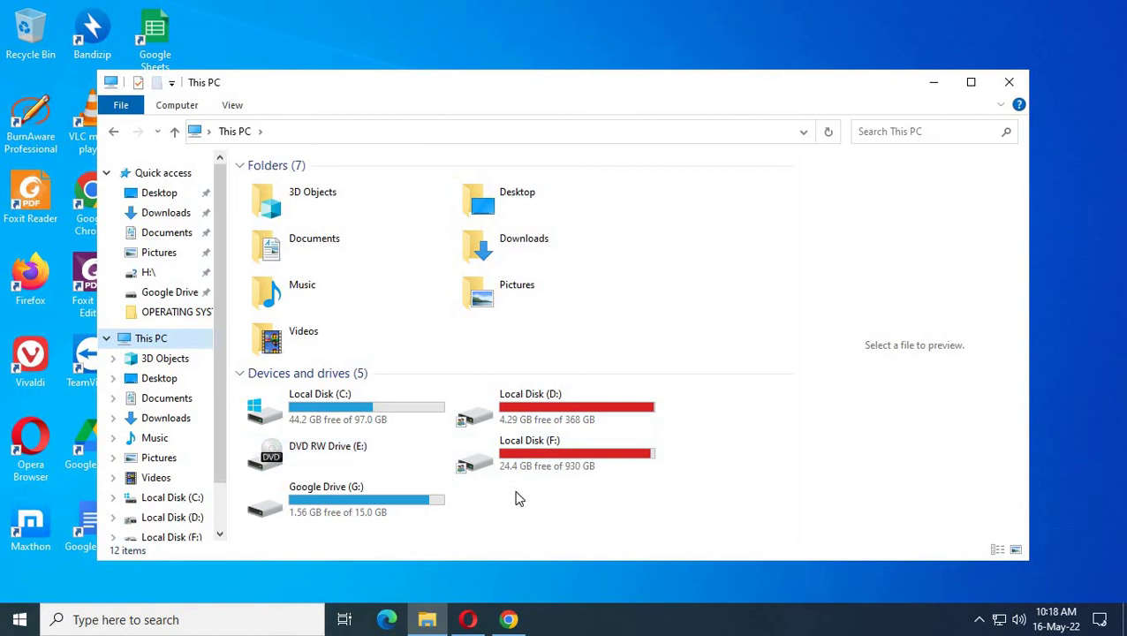
{"action": "double_click", "coordinate": [510, 461]}
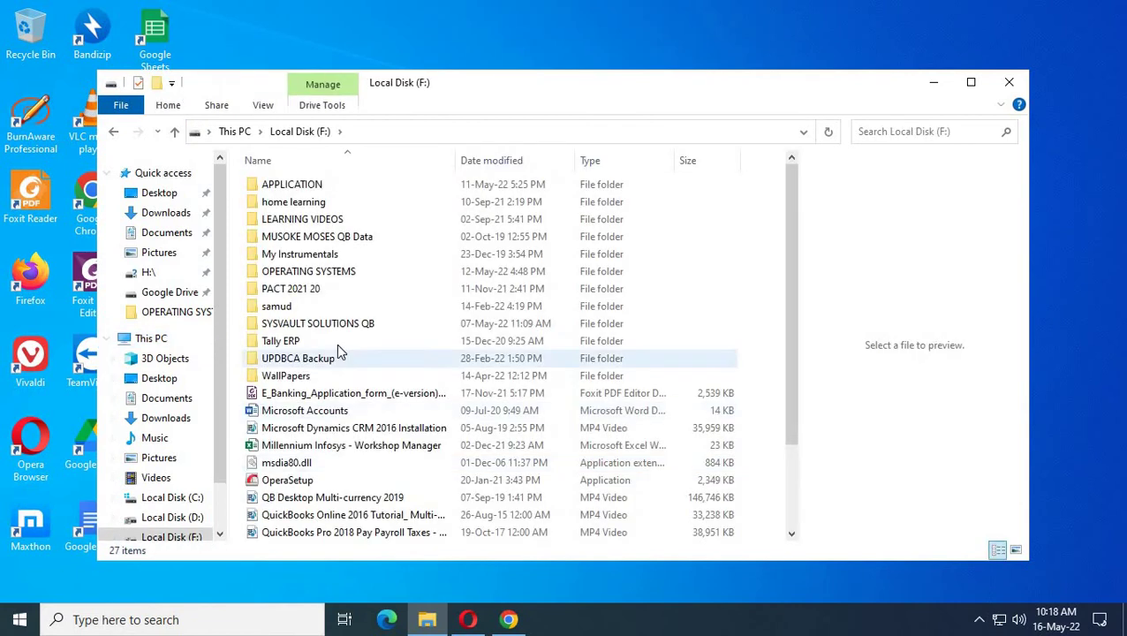
{"action": "left_click", "coordinate": [285, 223]}
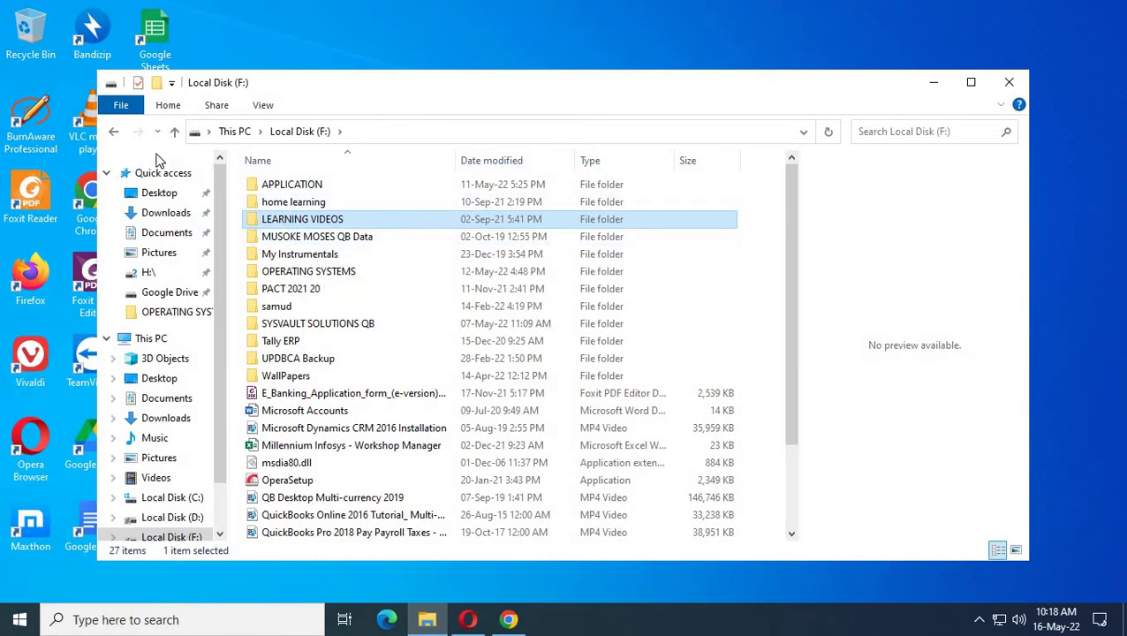
{"action": "left_click", "coordinate": [113, 131]}
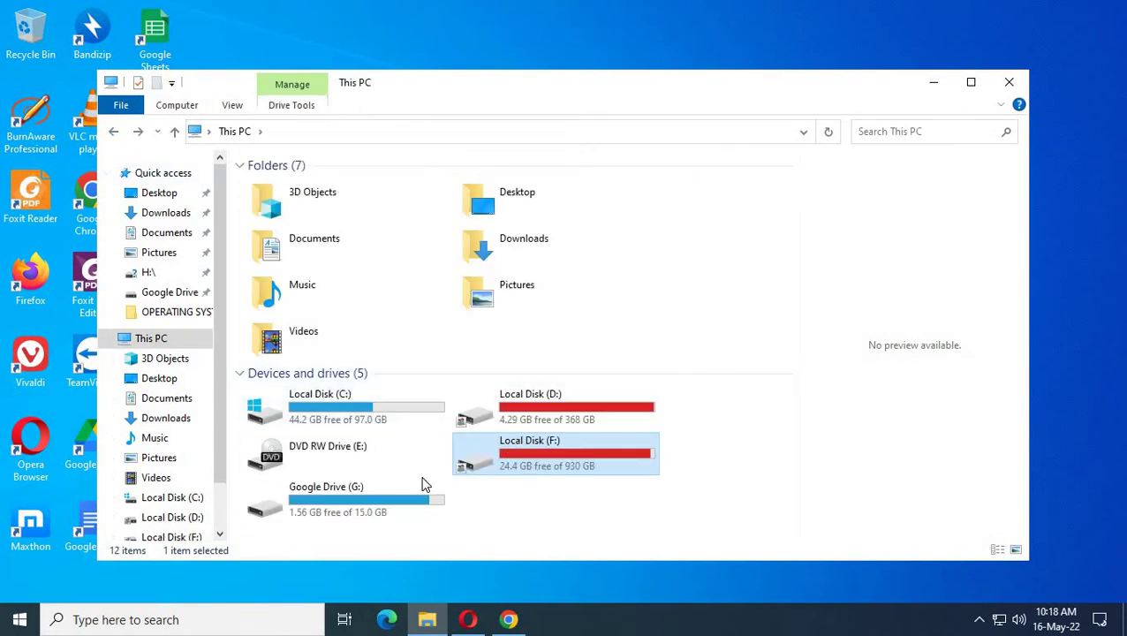
- Copy the path D:\Desktop of the Desktop folder on Local Disk (D:) and close the File Explorer window
{"action": "double_click", "coordinate": [545, 411]}
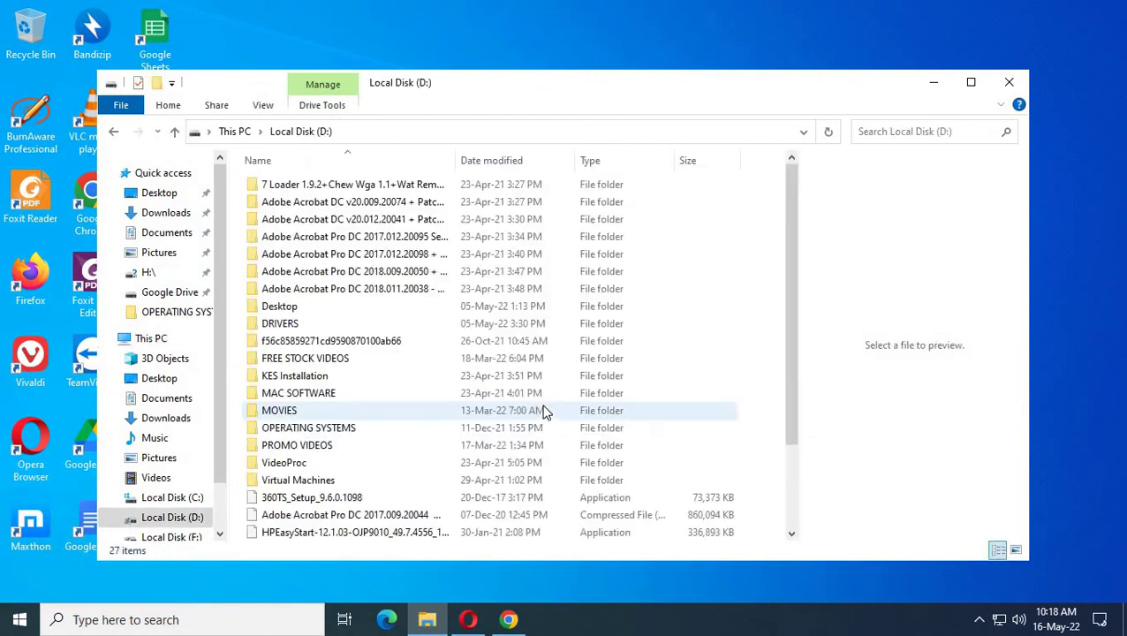
{"action": "double_click", "coordinate": [268, 308]}
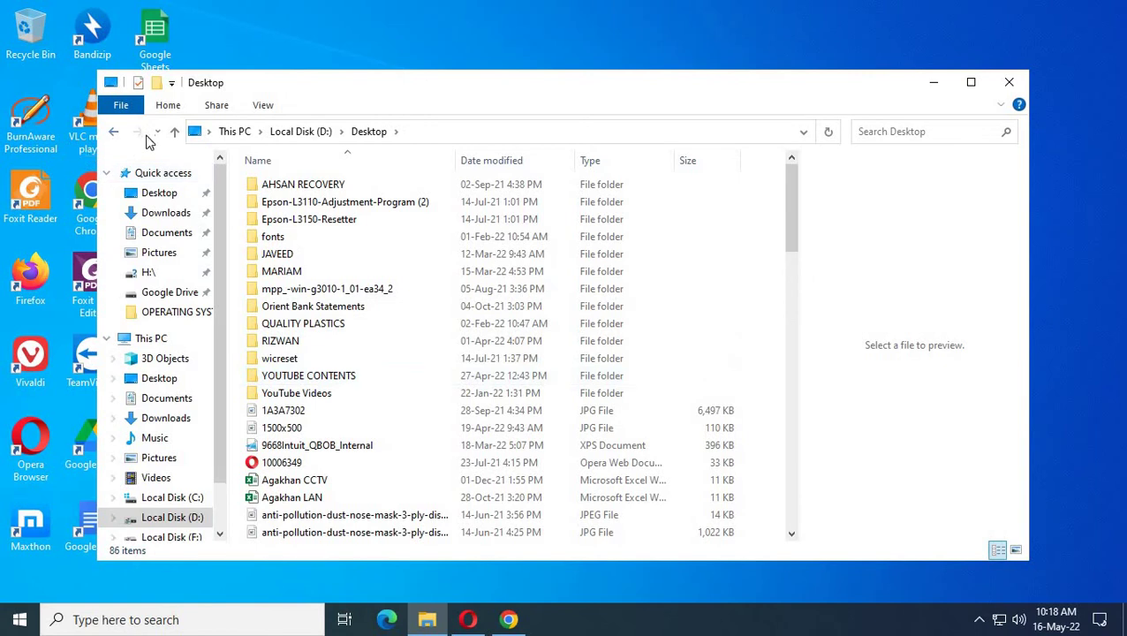
{"action": "left_click", "coordinate": [113, 135]}
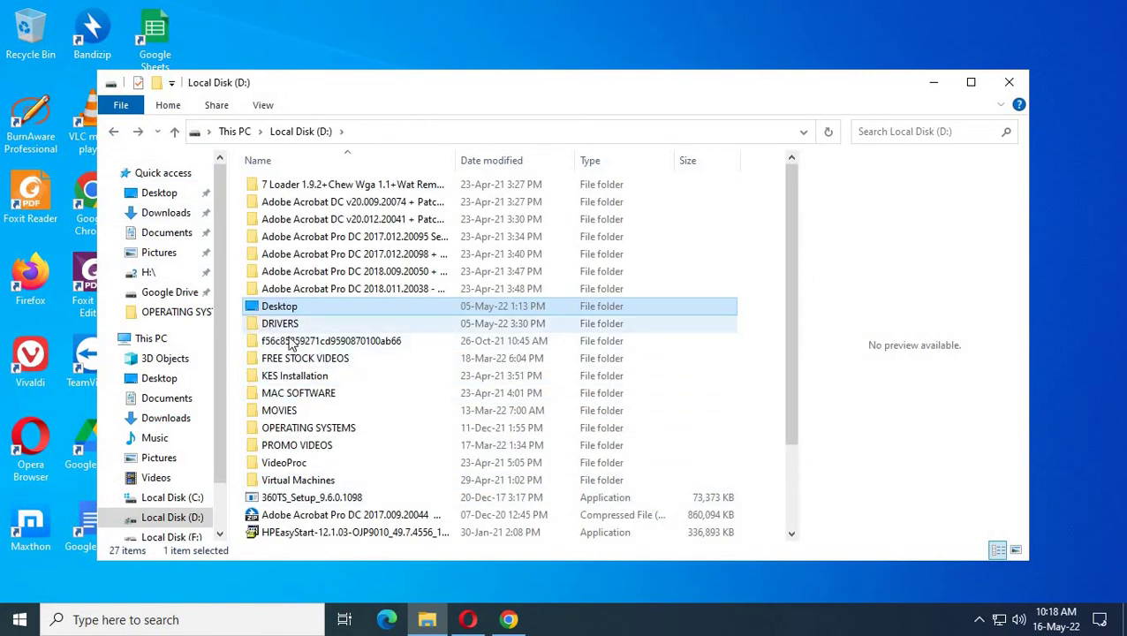
{"action": "double_click", "coordinate": [272, 310]}
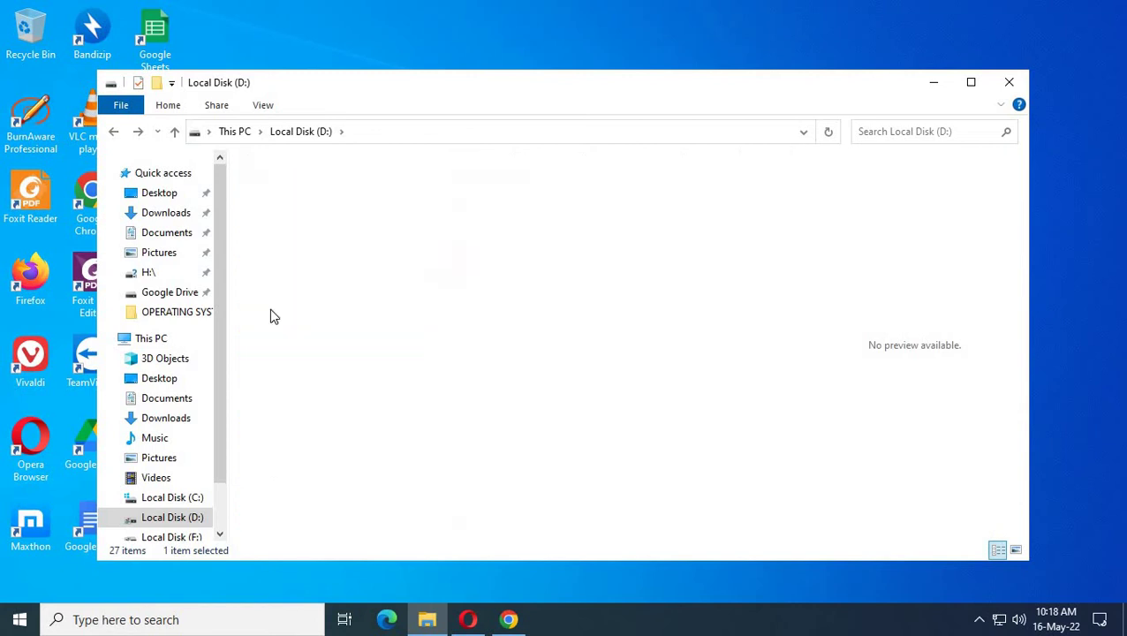
{"action": "left_click", "coordinate": [437, 134]}
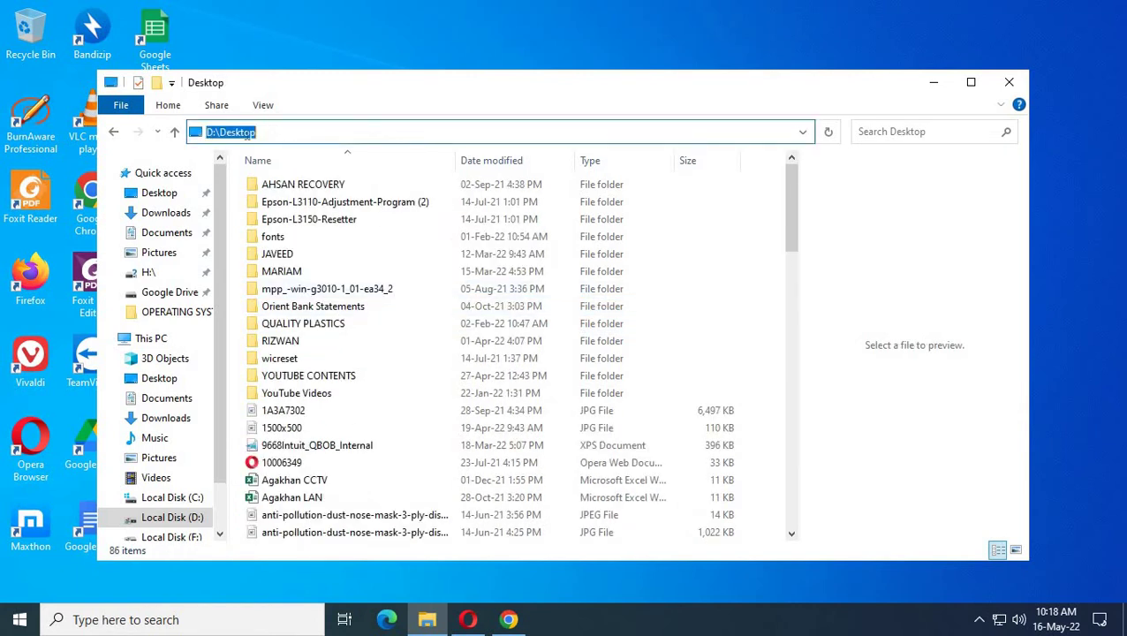
{"action": "right_click", "coordinate": [231, 133]}
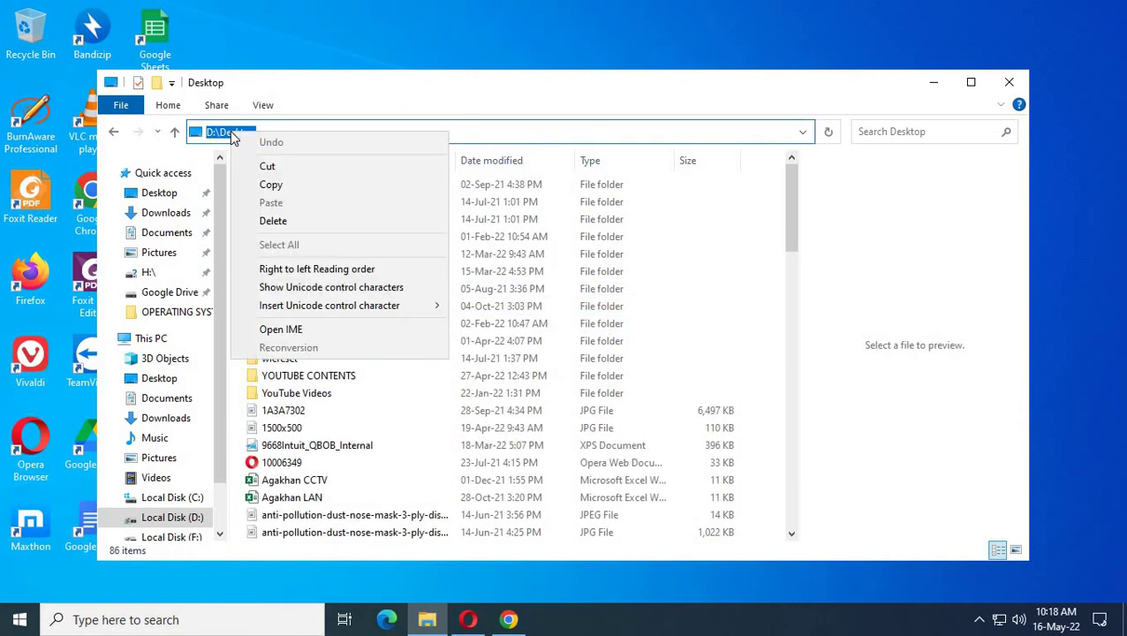
{"action": "left_click", "coordinate": [274, 186]}
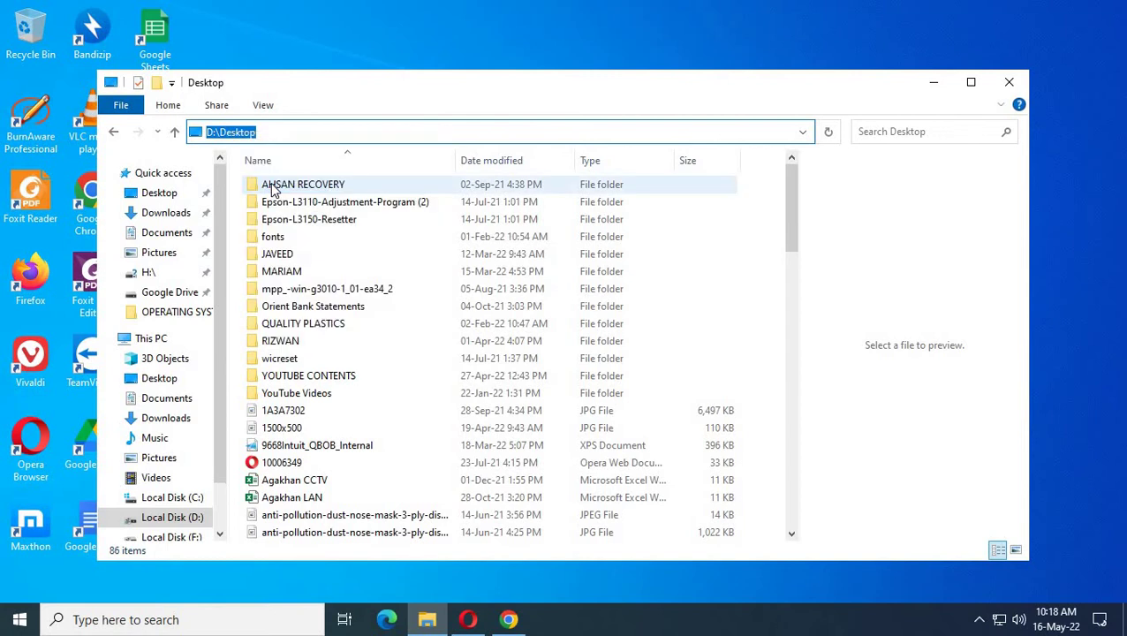
{"action": "left_click", "coordinate": [1009, 82]}
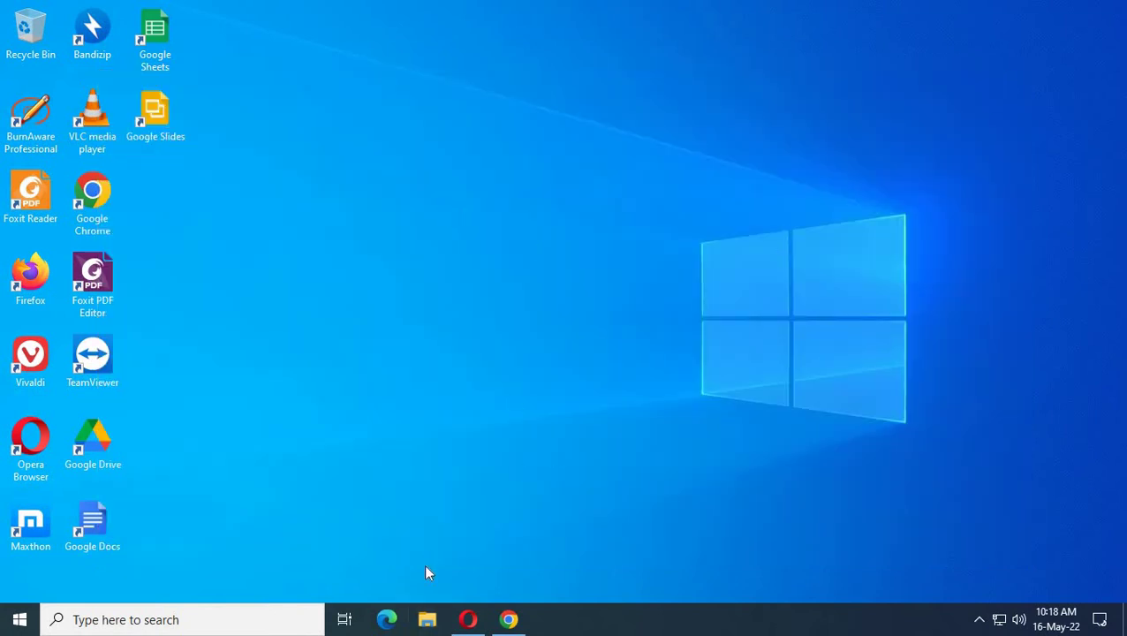
- Open the current Administrator user folder in a new File Explorer window
{"action": "left_click", "coordinate": [427, 622]}
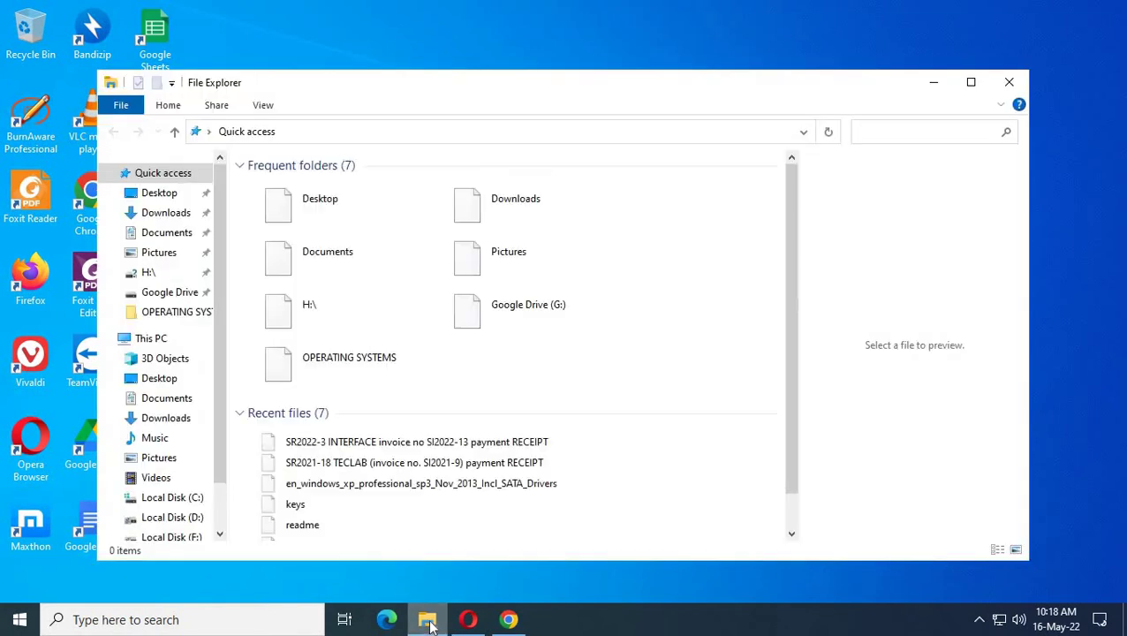
{"action": "left_click", "coordinate": [175, 133]}
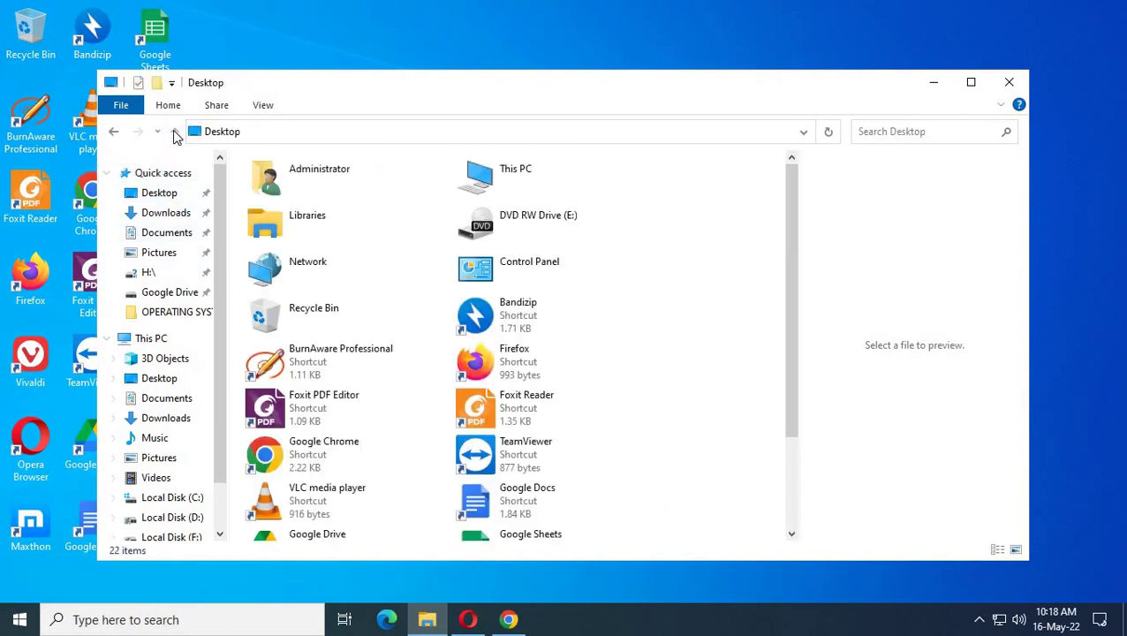
{"action": "double_click", "coordinate": [303, 192]}
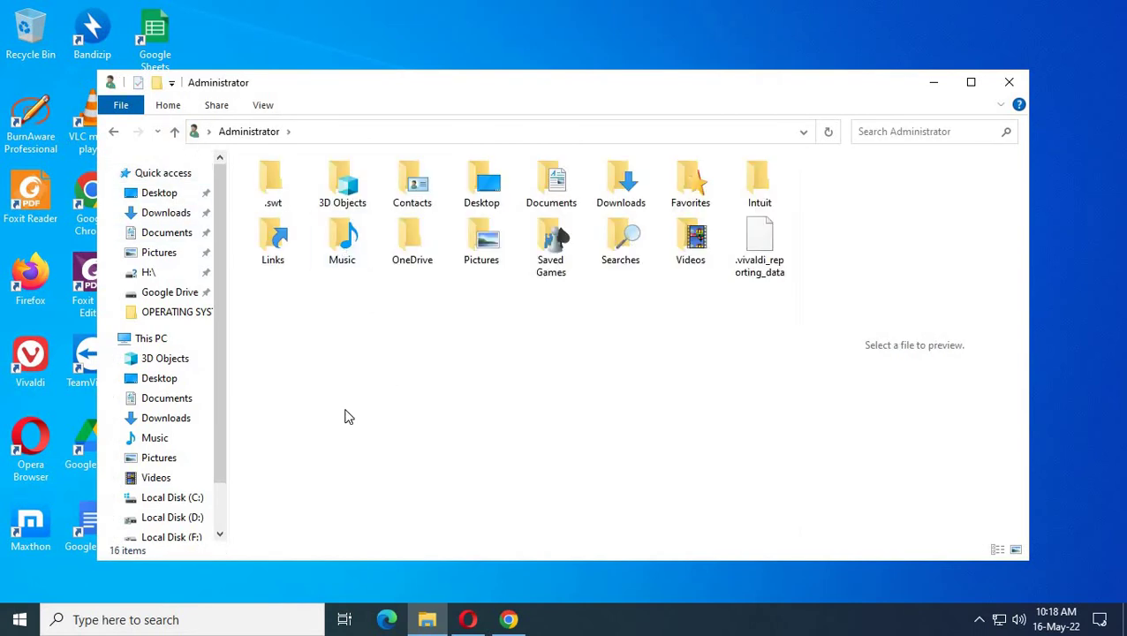
- Compare the contents of the Administrator's Desktop folder with the desktop icons and return to the Administrator folder
{"action": "double_click", "coordinate": [483, 193]}
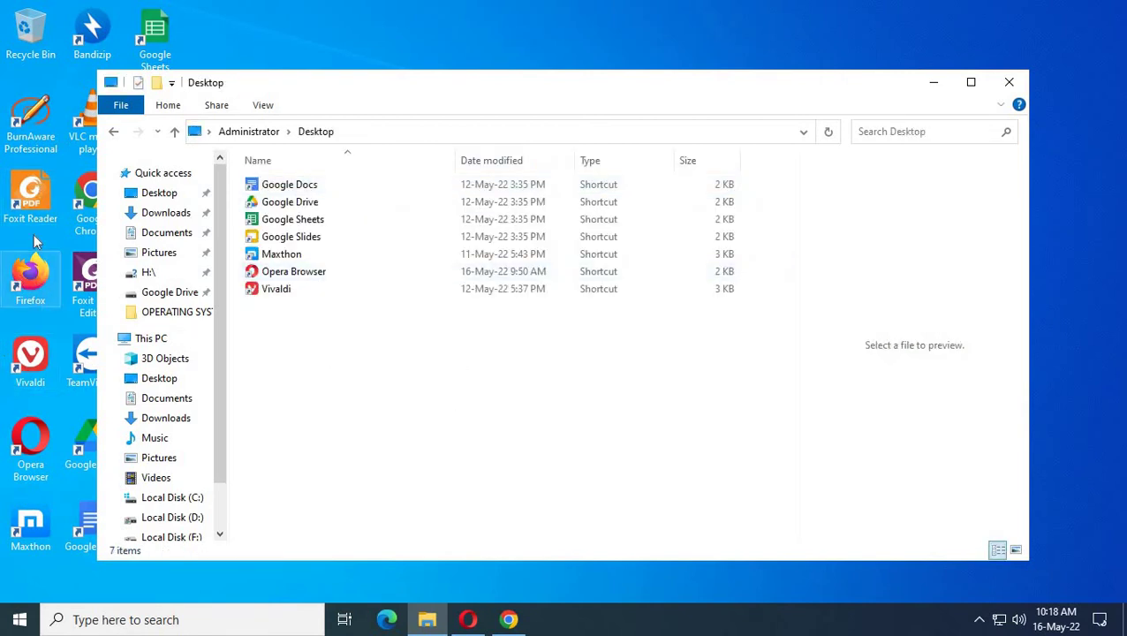
{"action": "left_click_drag", "start_coordinate": [387, 91], "coordinate": [587, 100]}
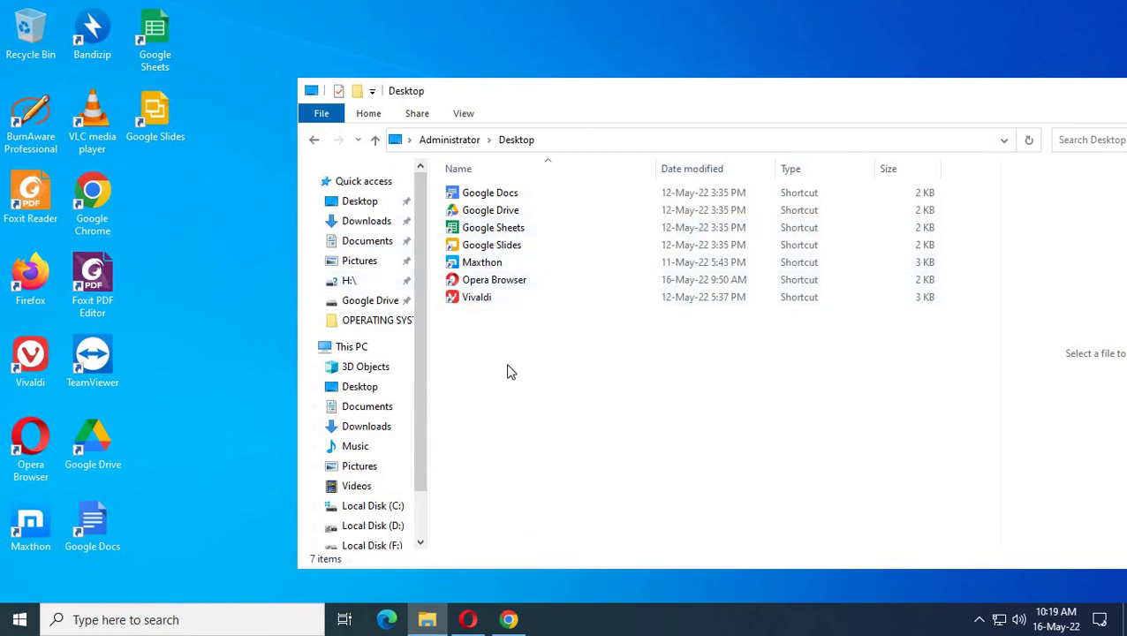
{"action": "left_click", "coordinate": [314, 141]}
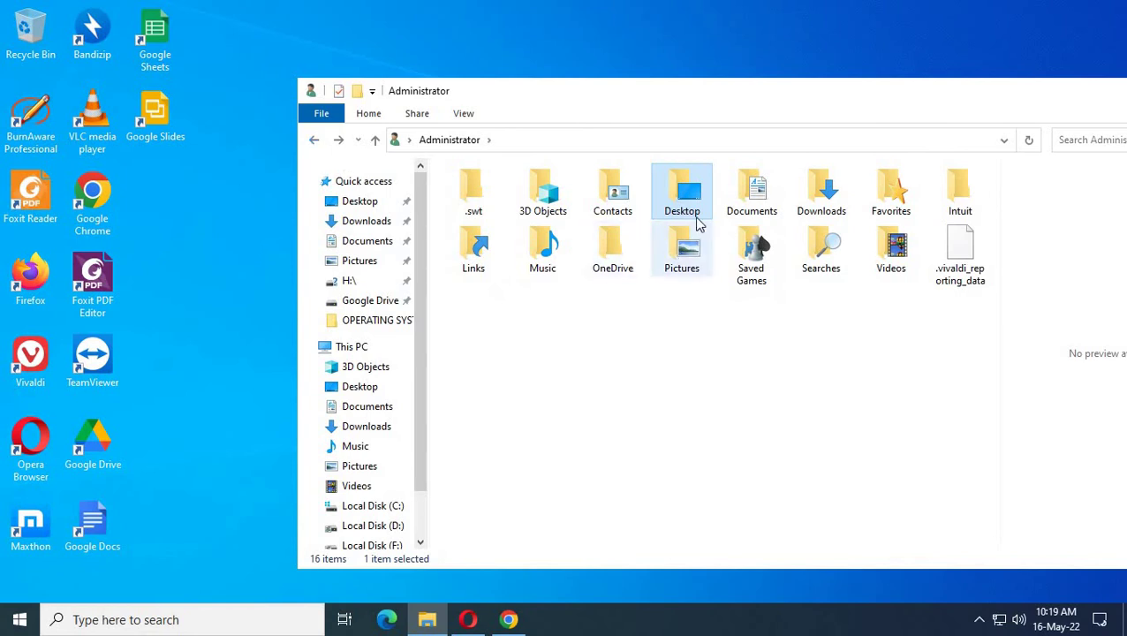
- Replace the target location in the Administrator's Desktop folder properties with the copied path D:\Desktop
{"action": "right_click", "coordinate": [687, 200]}
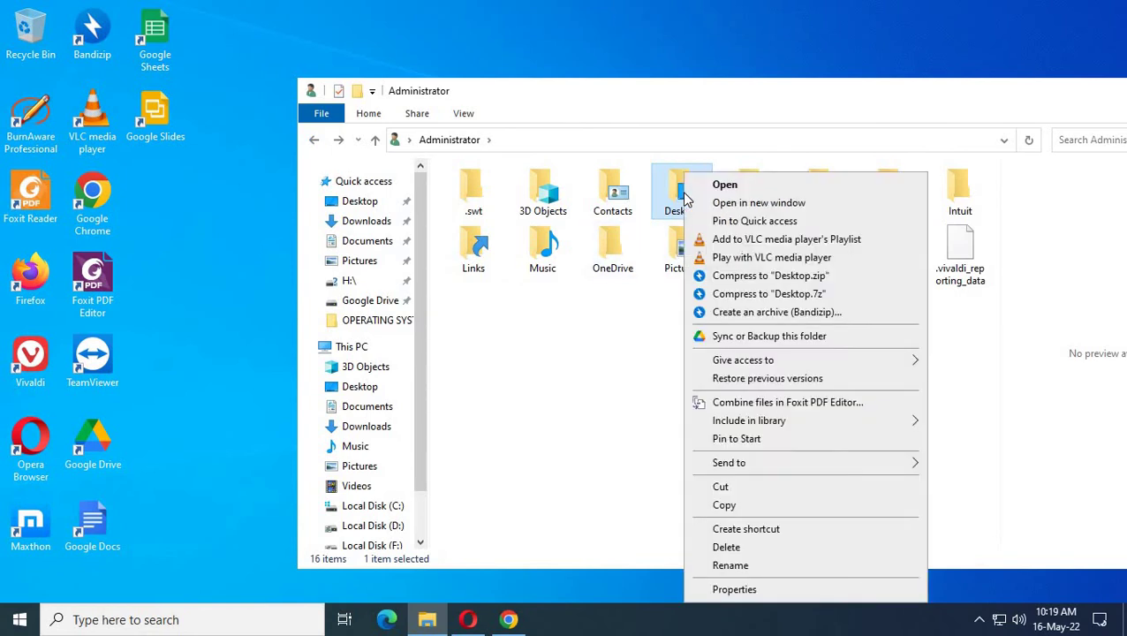
{"action": "left_click", "coordinate": [734, 590]}
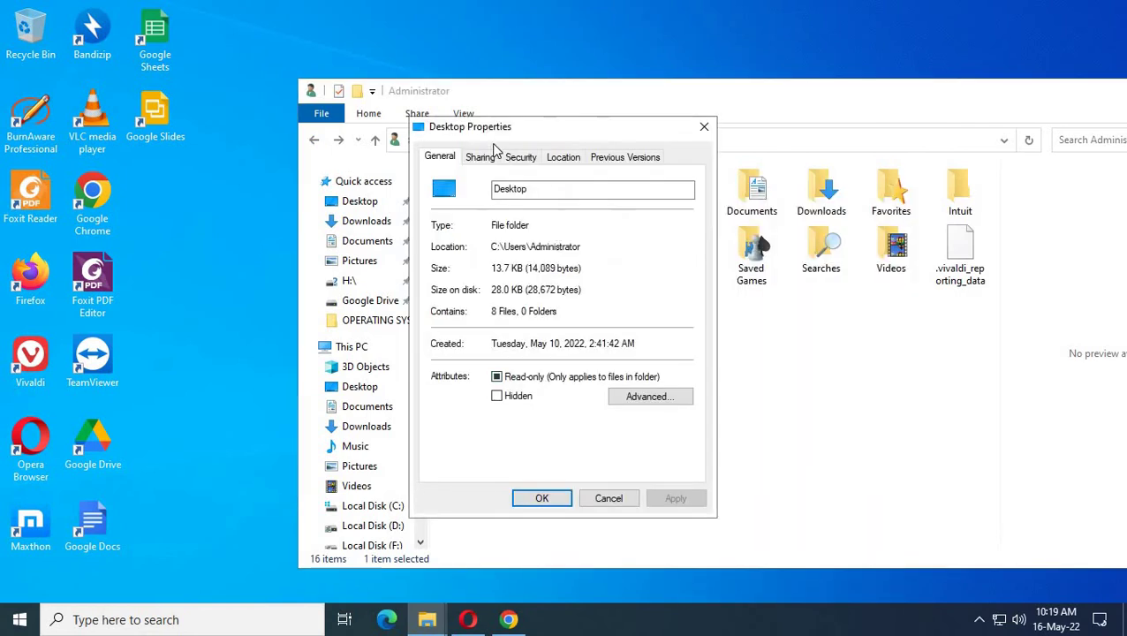
{"action": "left_click", "coordinate": [563, 156]}
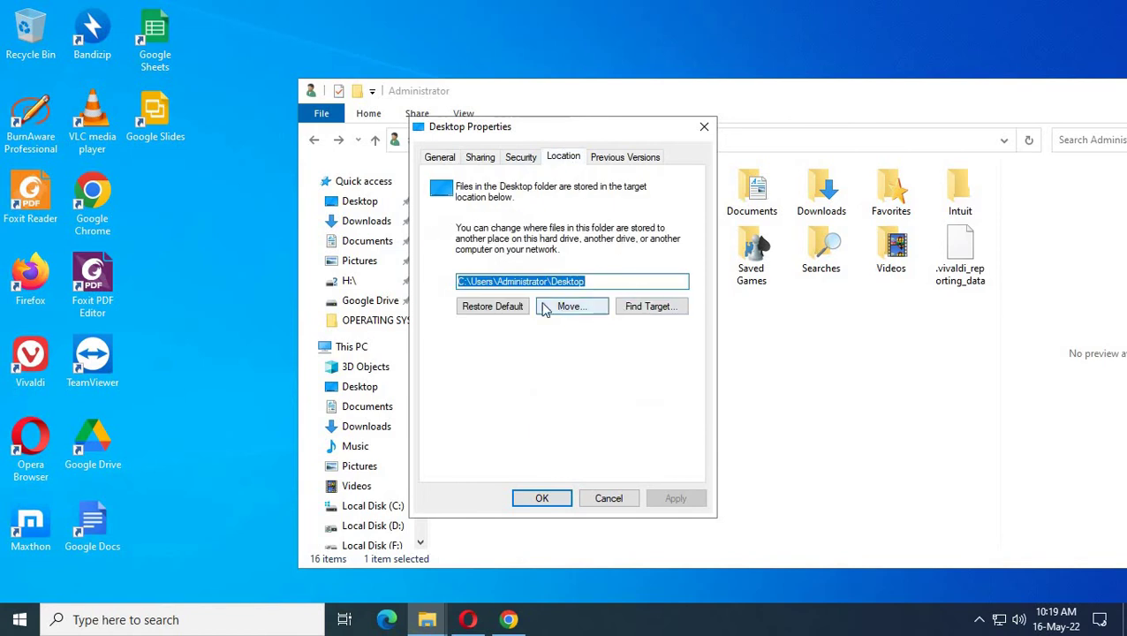
{"action": "left_click", "coordinate": [601, 282]}
{"action": "double_click", "coordinate": [601, 282]}
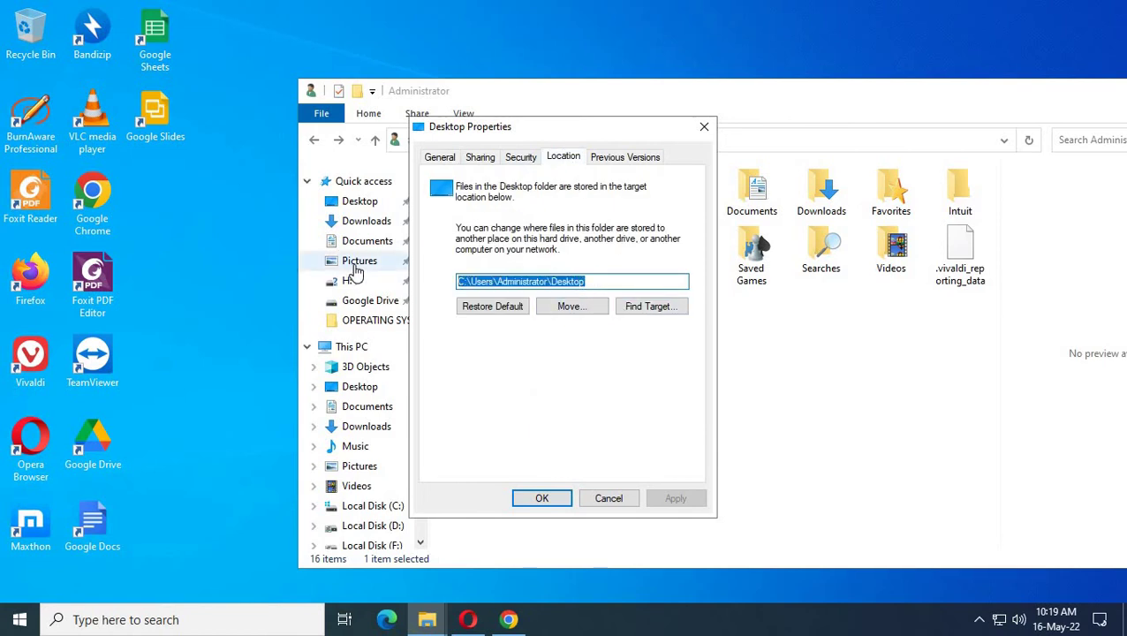
{"action": "right_click", "coordinate": [500, 281]}
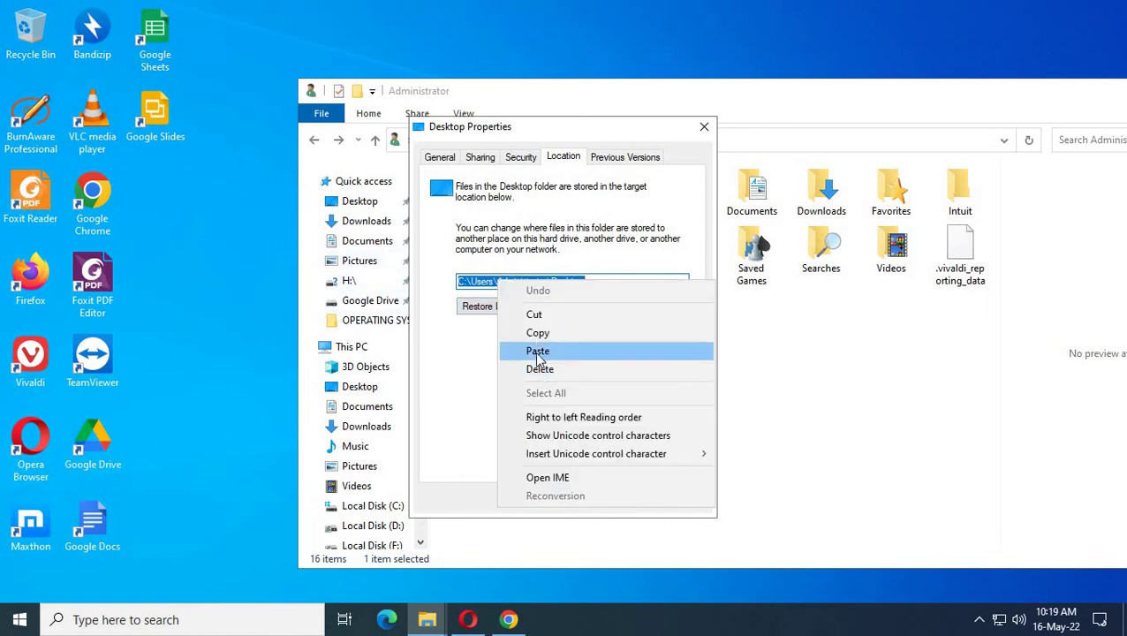
{"action": "left_click", "coordinate": [539, 353]}
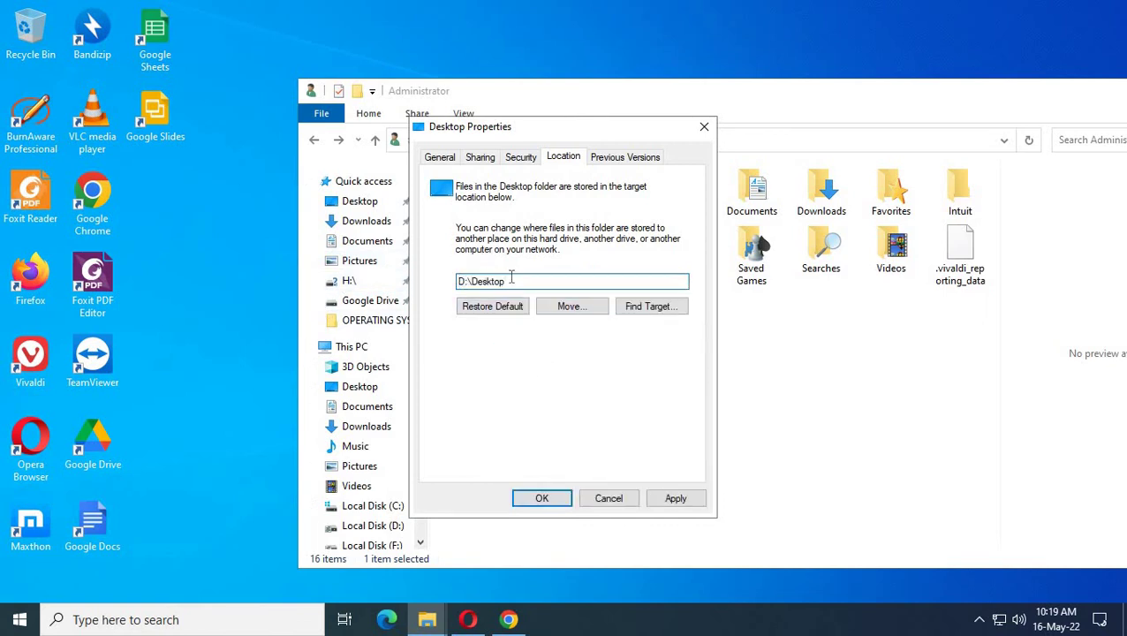
- Apply the new Desktop location, moving all files from the old location and skipping those with the same names
{"action": "left_click", "coordinate": [542, 499]}
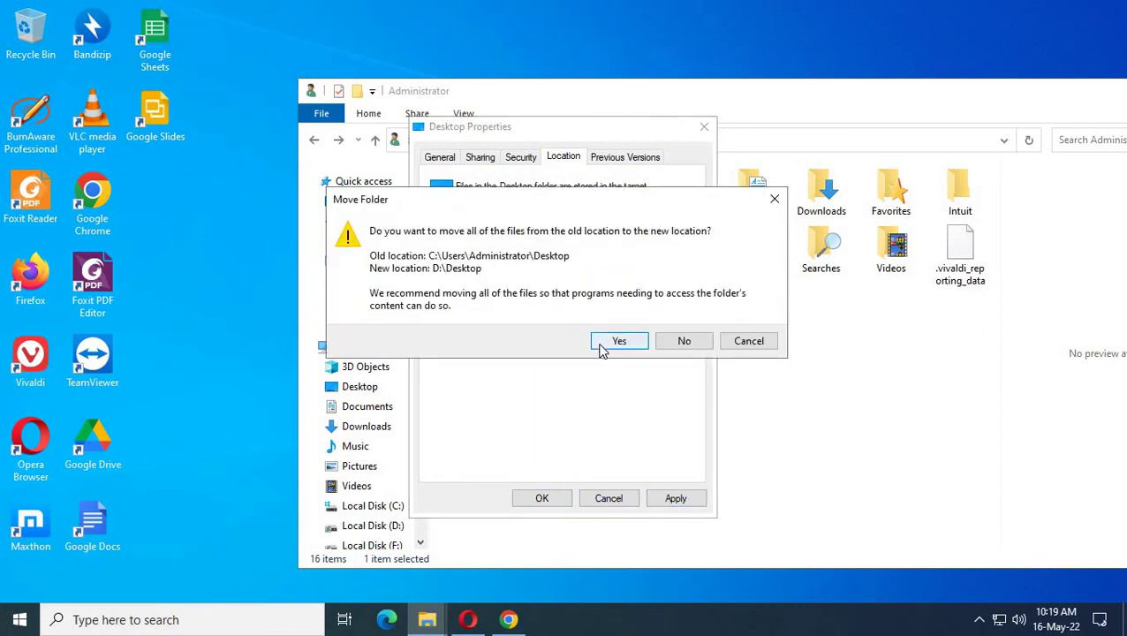
{"action": "left_click", "coordinate": [601, 345]}
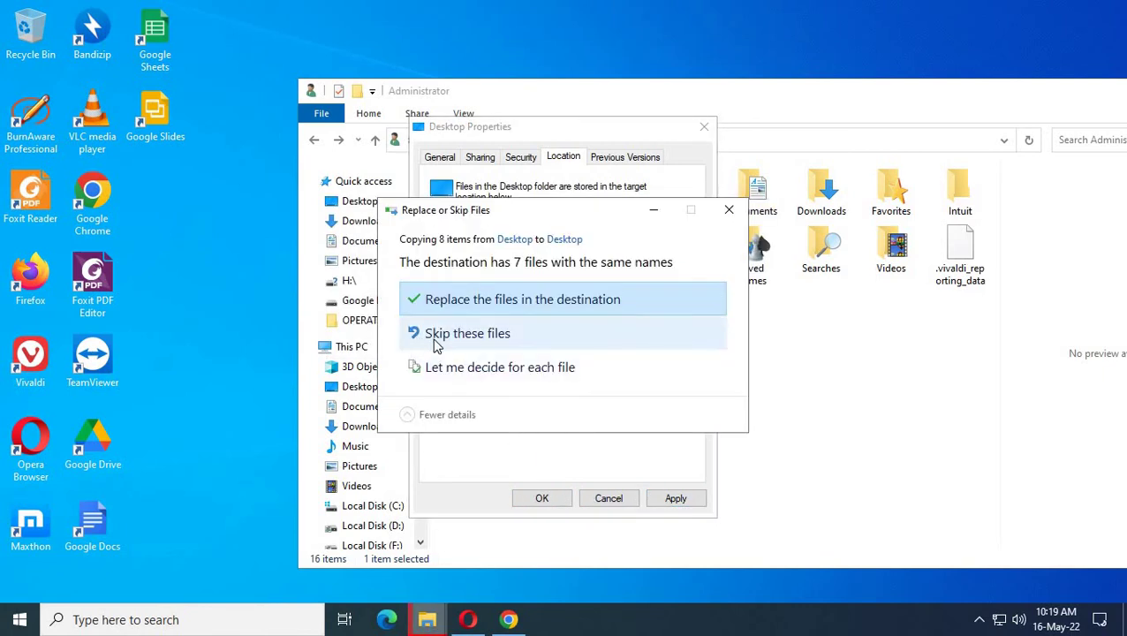
{"action": "left_click", "coordinate": [444, 338]}
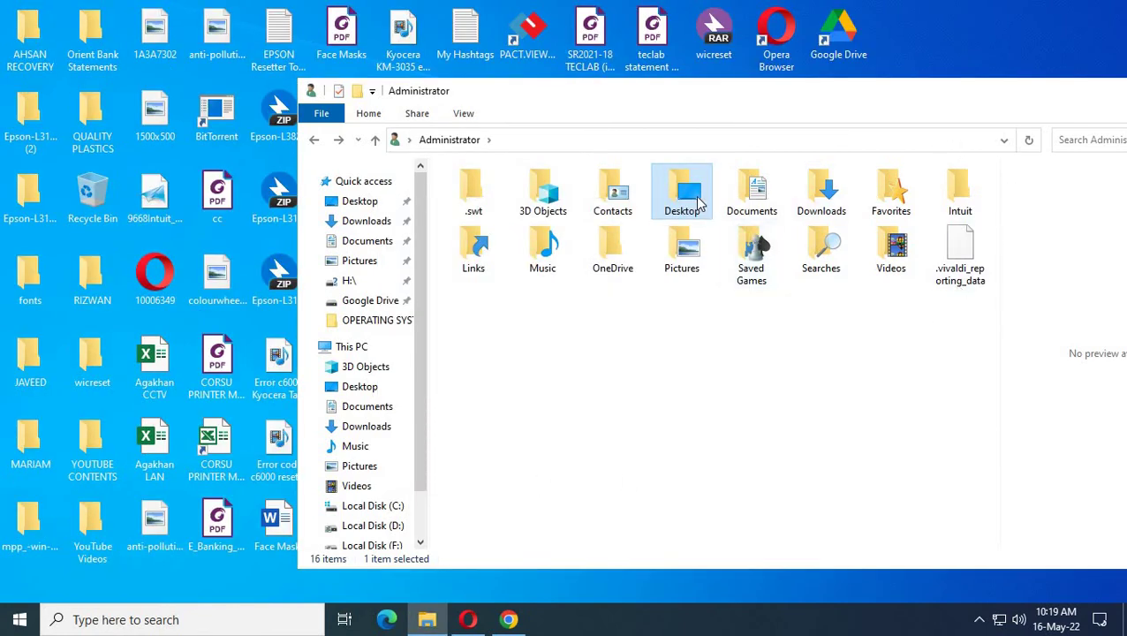
- Check the contents of the relocated Desktop folder and close its window
{"action": "double_click", "coordinate": [688, 201]}
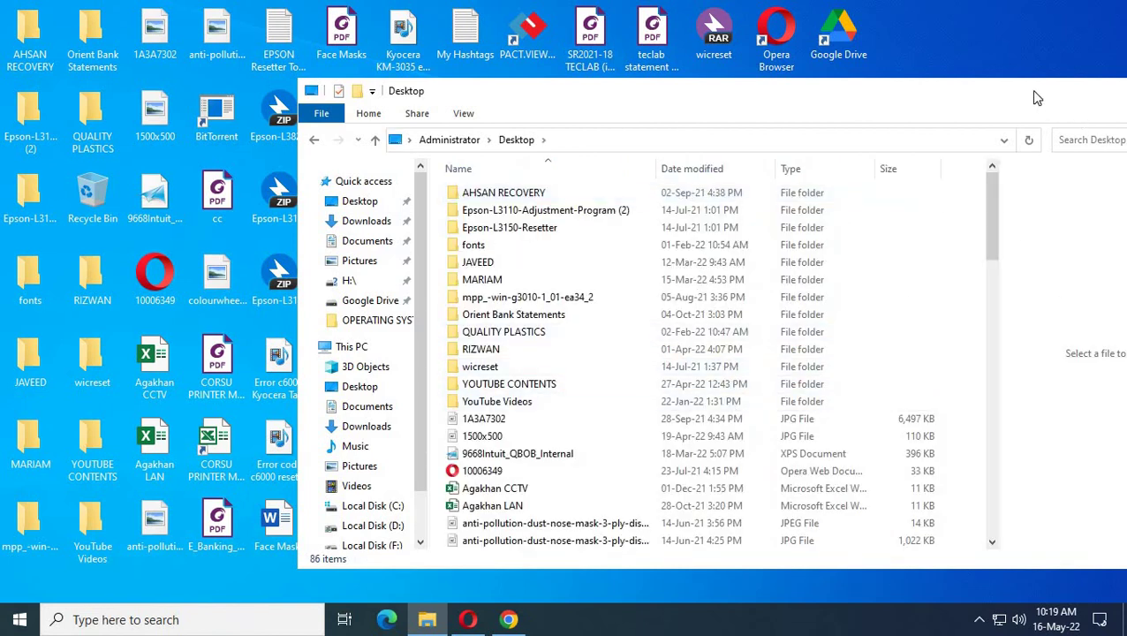
{"action": "left_click_drag", "start_coordinate": [1037, 98], "coordinate": [740, 116]}
{"action": "left_click", "coordinate": [917, 113]}
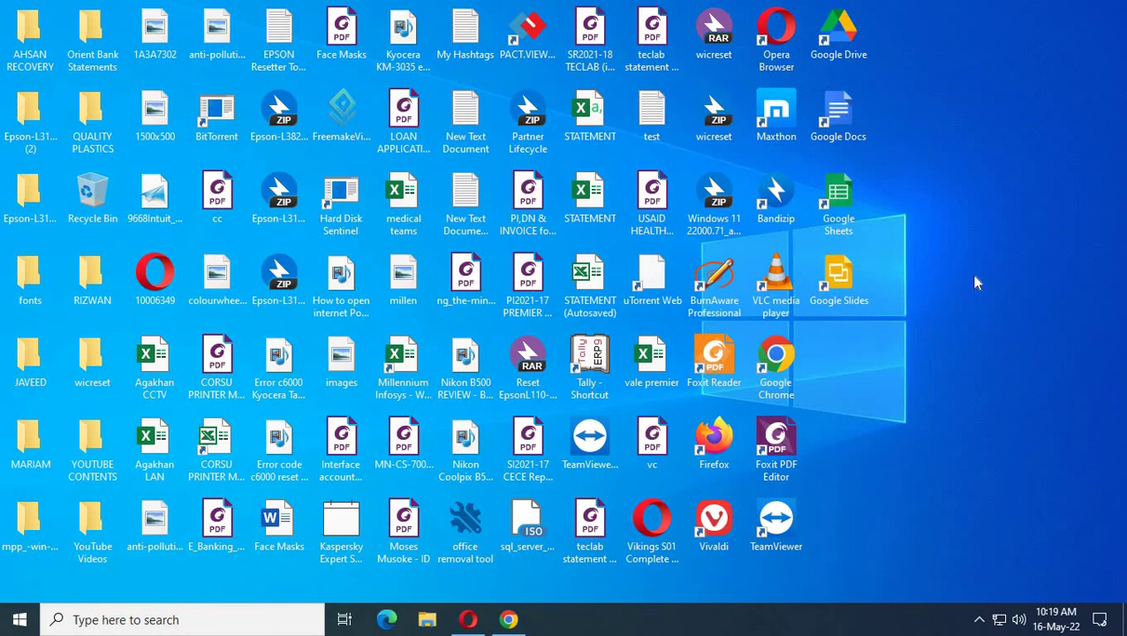
- Refresh the desktop twice after the folder relocation
{"action": "right_click", "coordinate": [983, 238]}
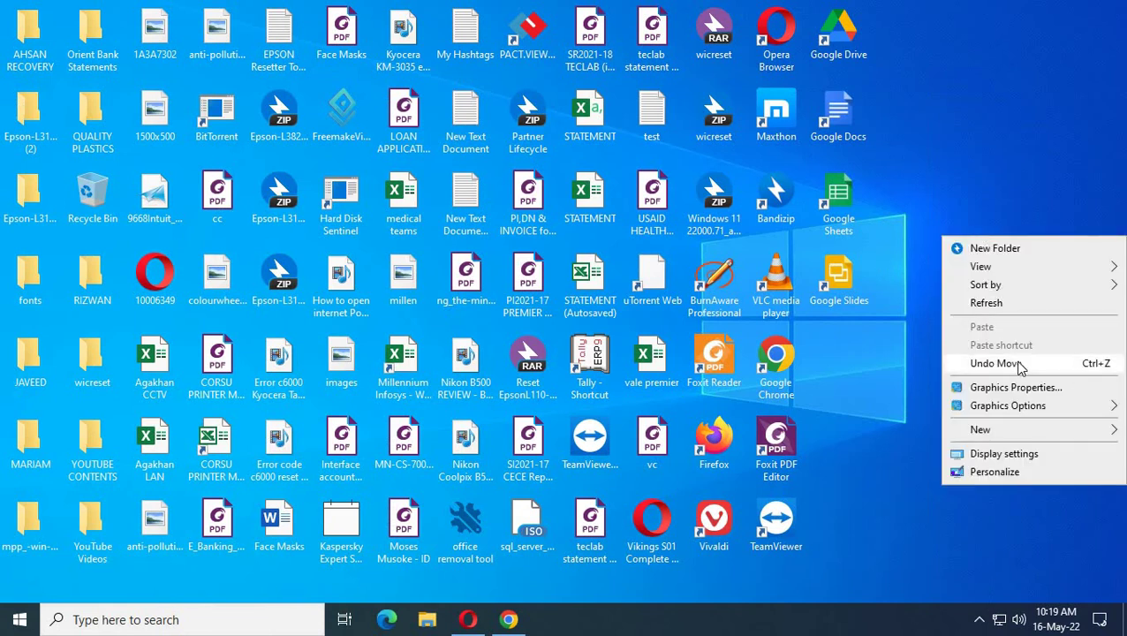
{"action": "left_click", "coordinate": [987, 303]}
{"action": "right_click", "coordinate": [980, 241]}
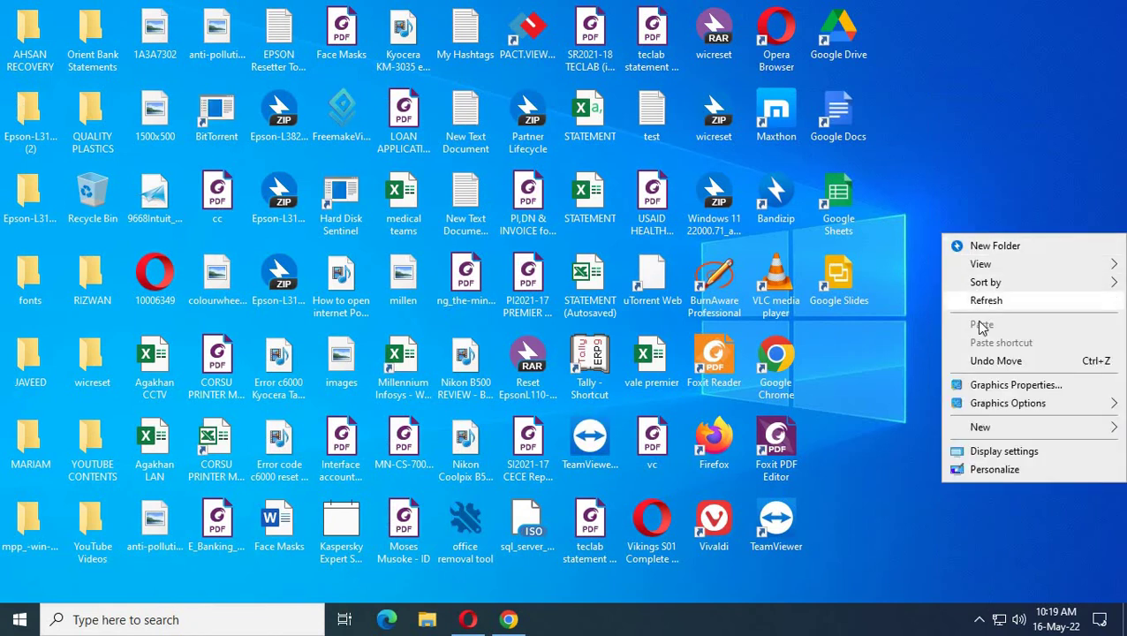
{"action": "left_click", "coordinate": [997, 298]}
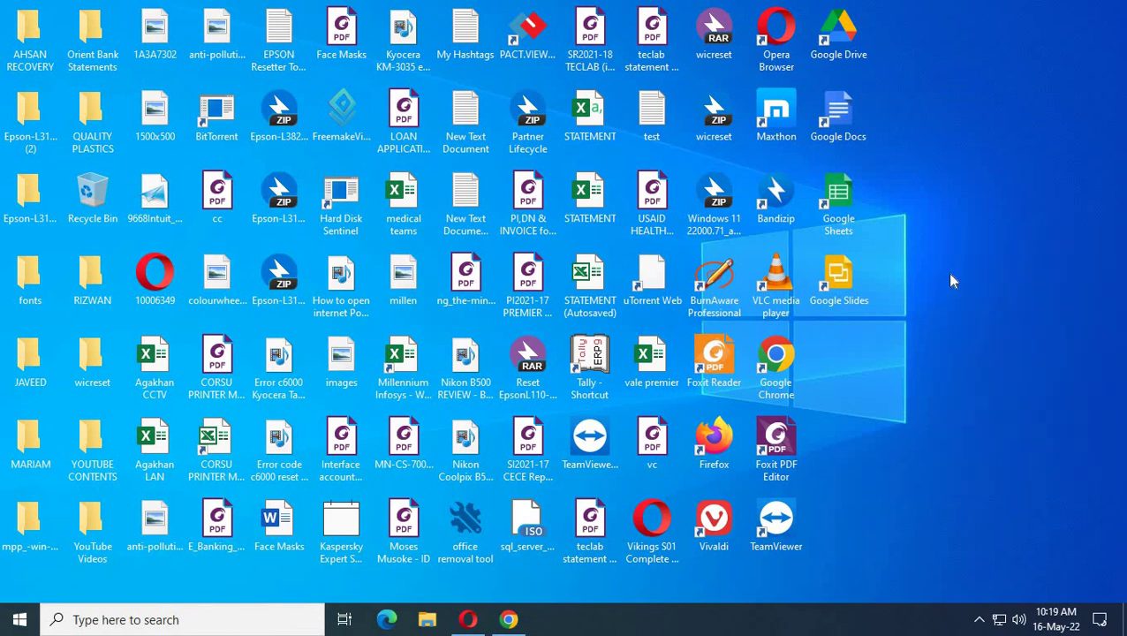
- Create a new text document on the desktop with the default name and write "done" in it
{"action": "right_click", "coordinate": [962, 242]}
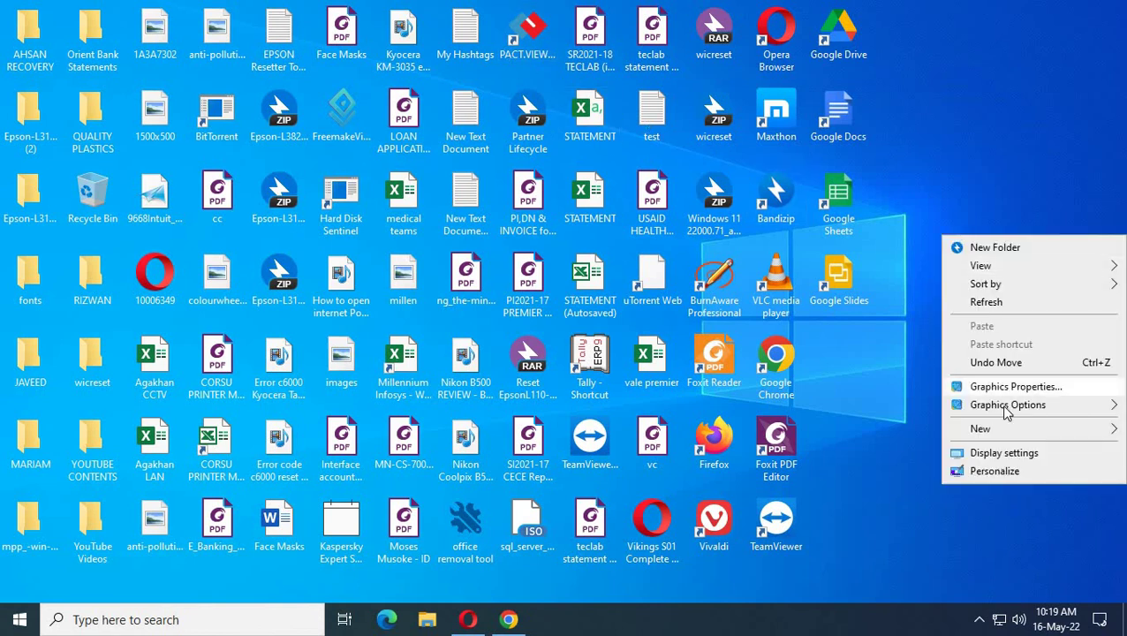
{"action": "mouse_move", "coordinate": [1013, 271]}
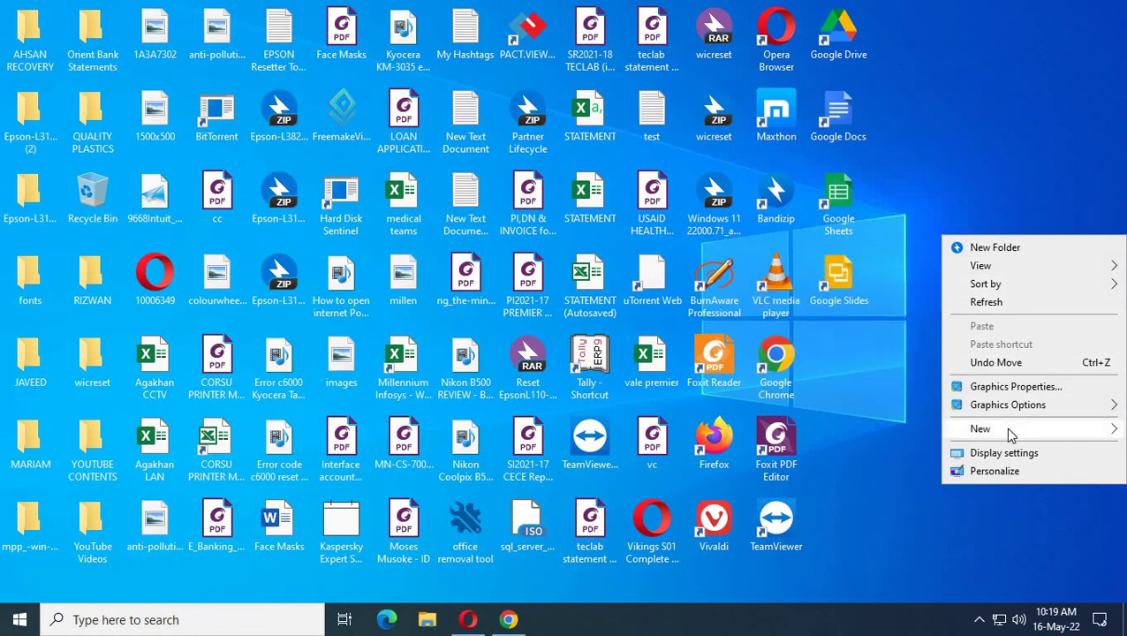
{"action": "mouse_move", "coordinate": [1003, 431]}
{"action": "left_click", "coordinate": [781, 394]}
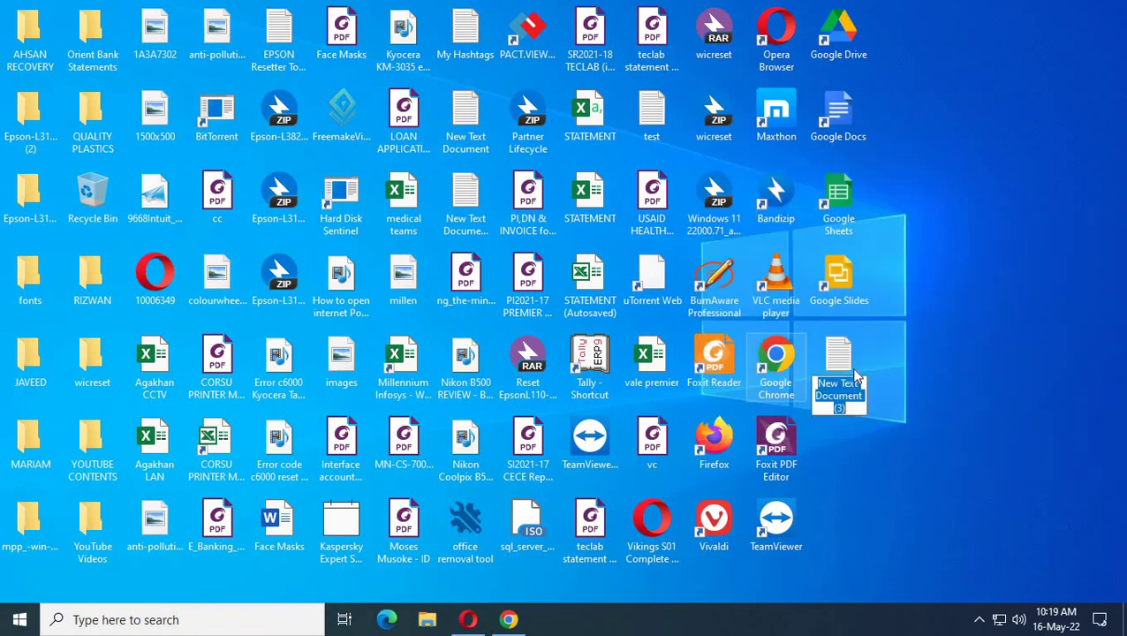
{"action": "key", "text": "Return"}
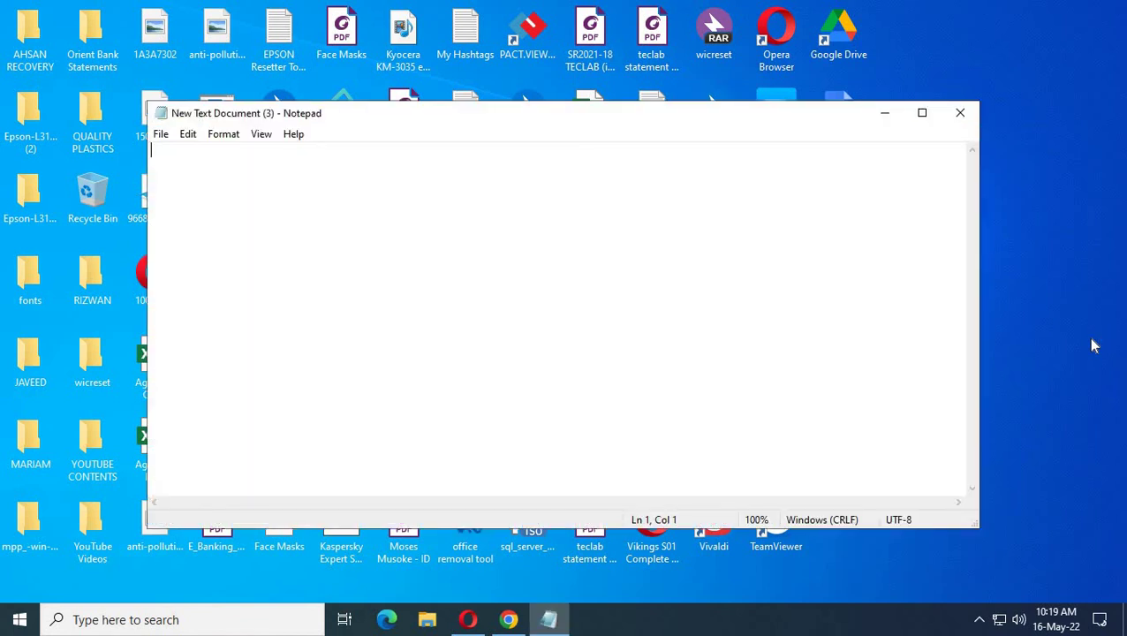
{"action": "type", "text": "do"}
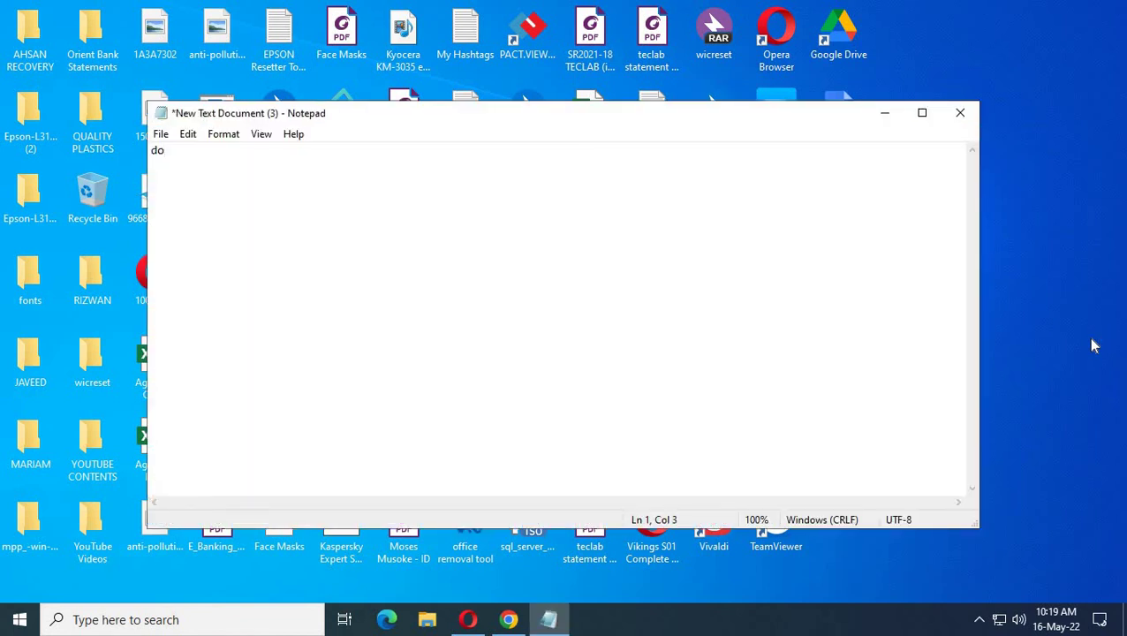
{"action": "type", "text": "ne"}
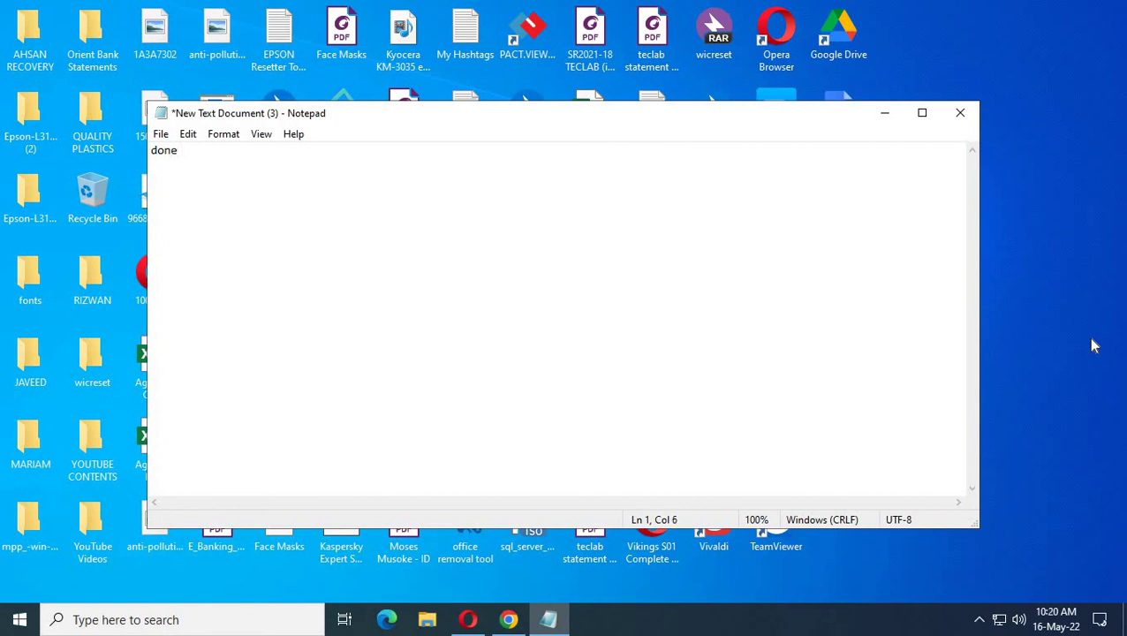